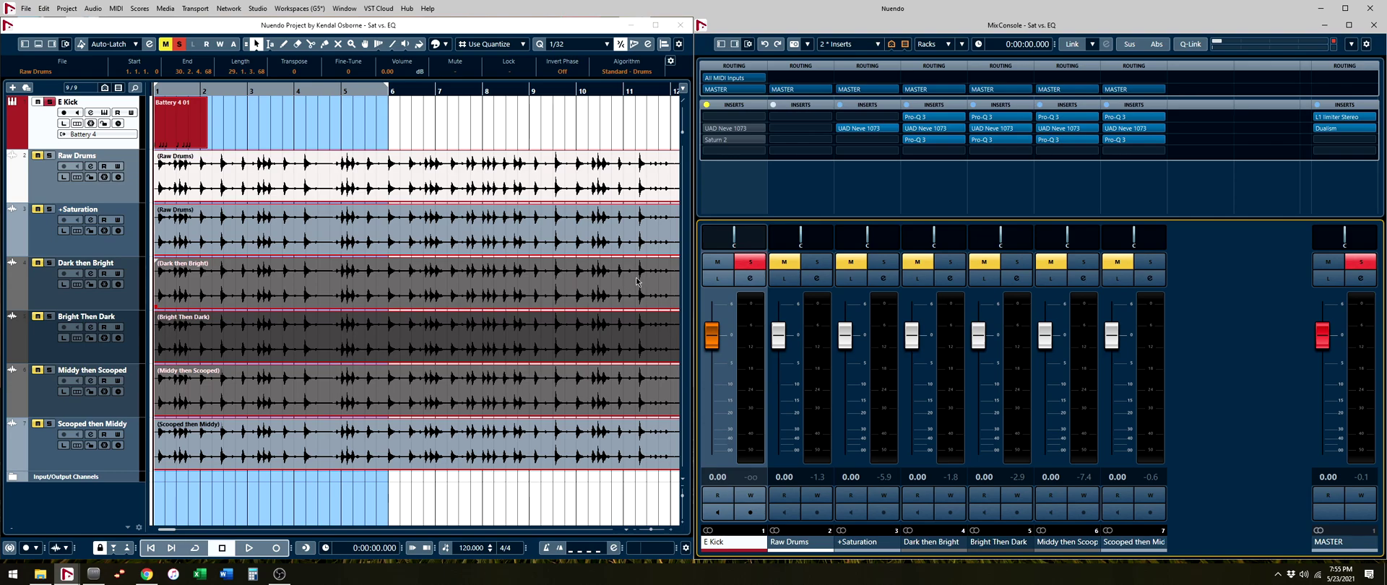
Take E Kick's UAD Neve 1073 out of bypass and play the kick through it
key(space)
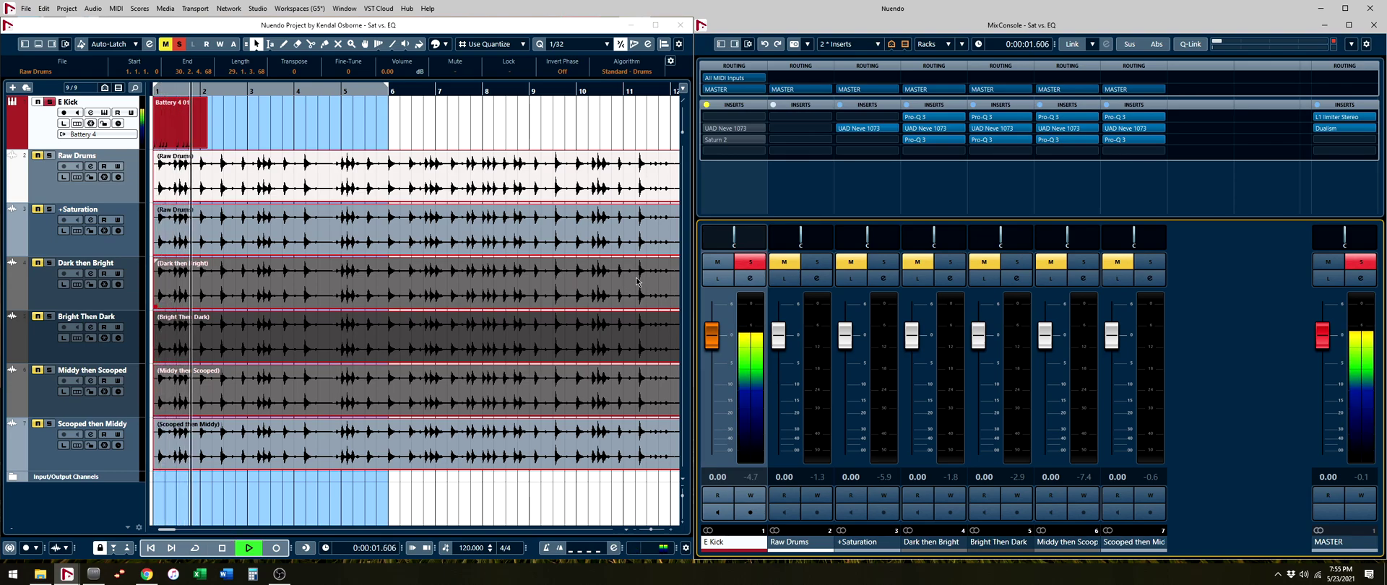
key(space)
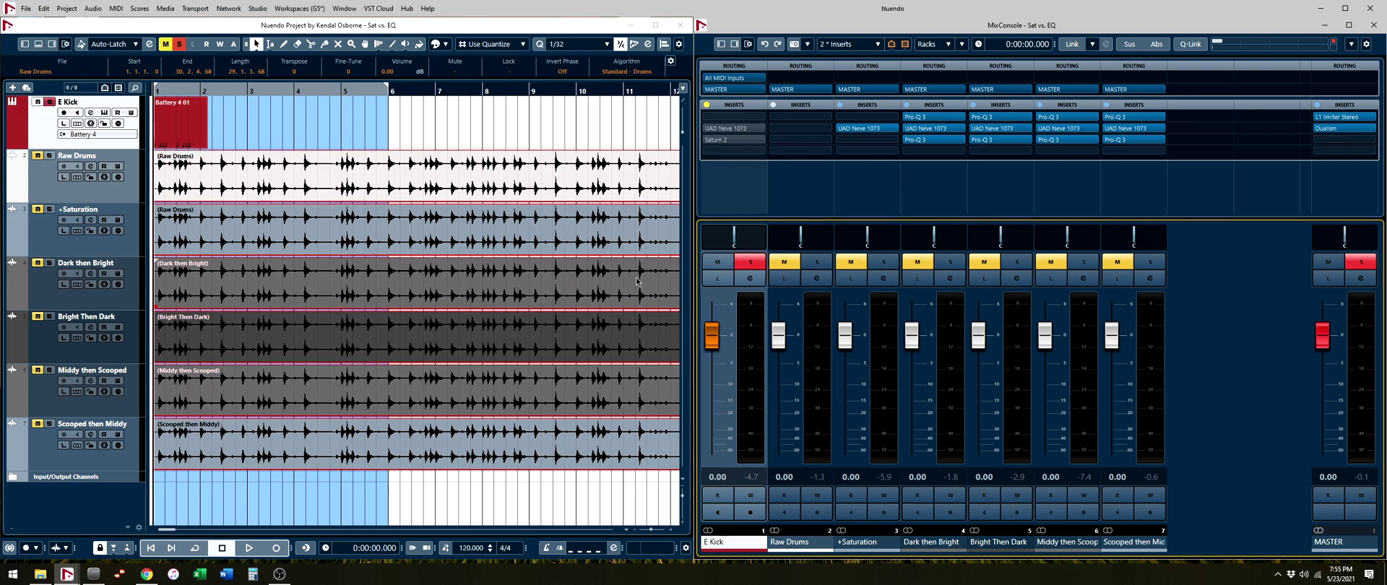
click(738, 127)
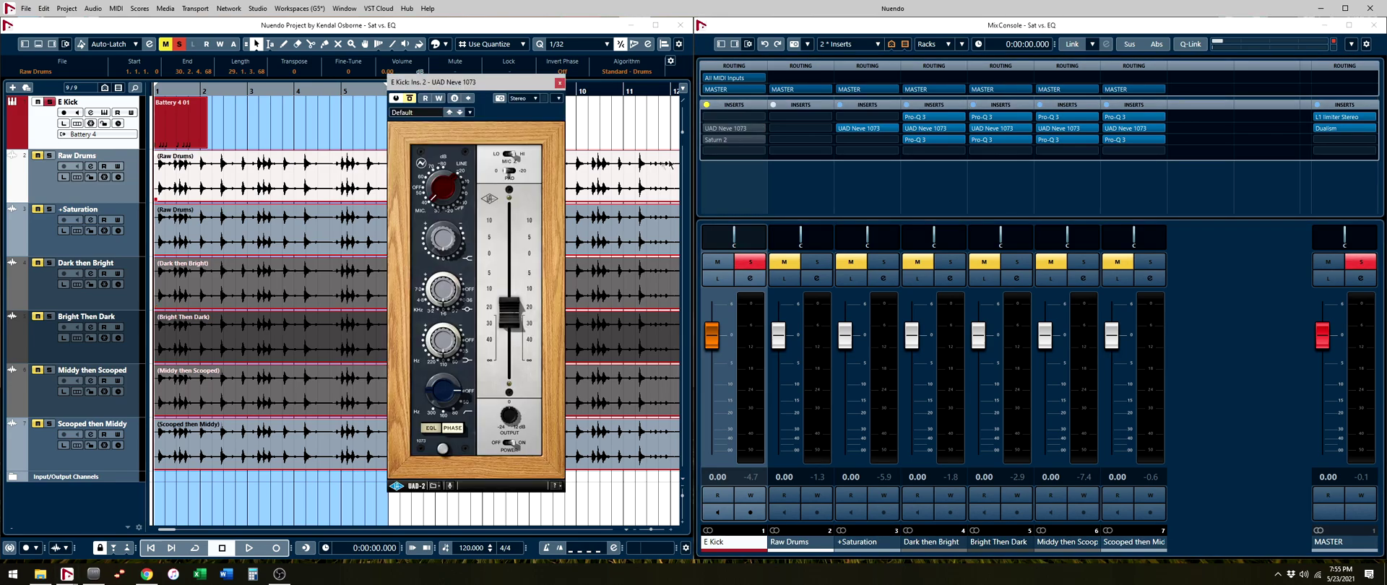
click(410, 99)
key(space)
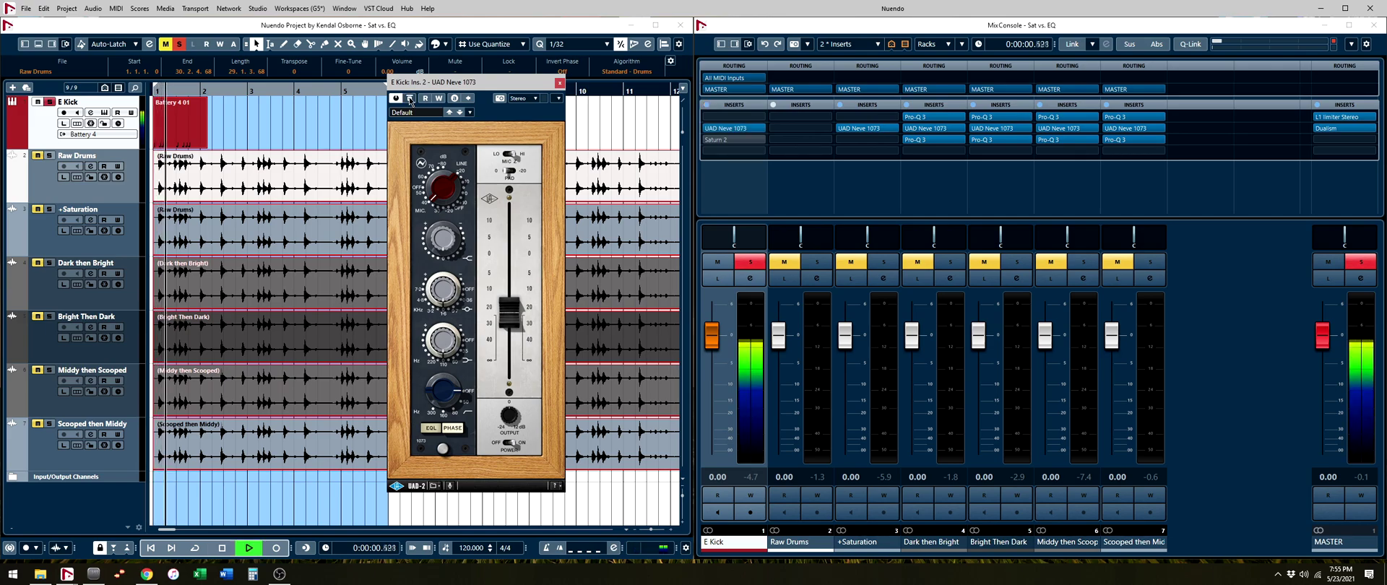
key(space)
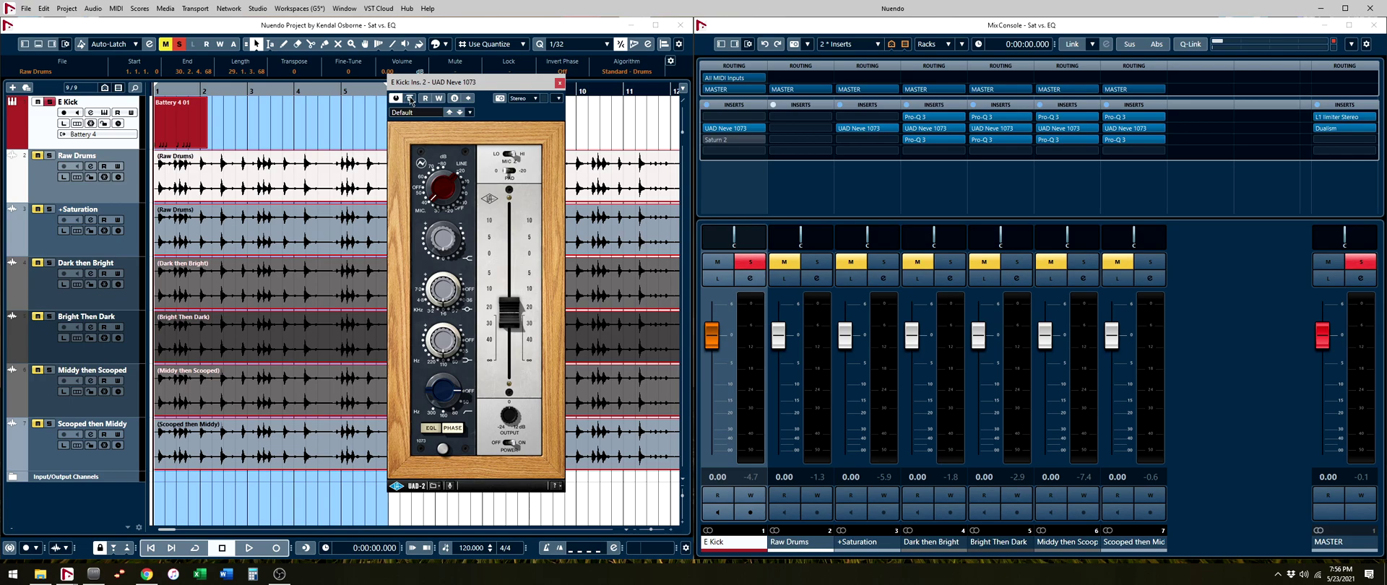
Close the Neve 1073 window and open E Kick's Saturn 2 plugin
click(708, 128)
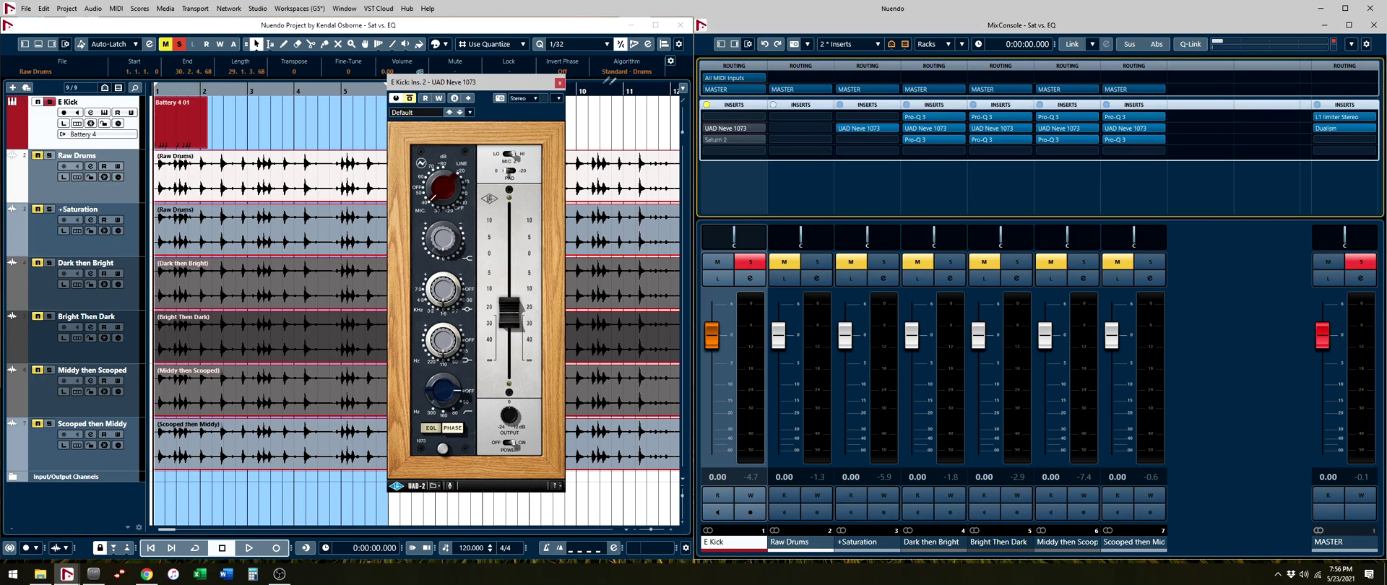
click(559, 82)
click(722, 139)
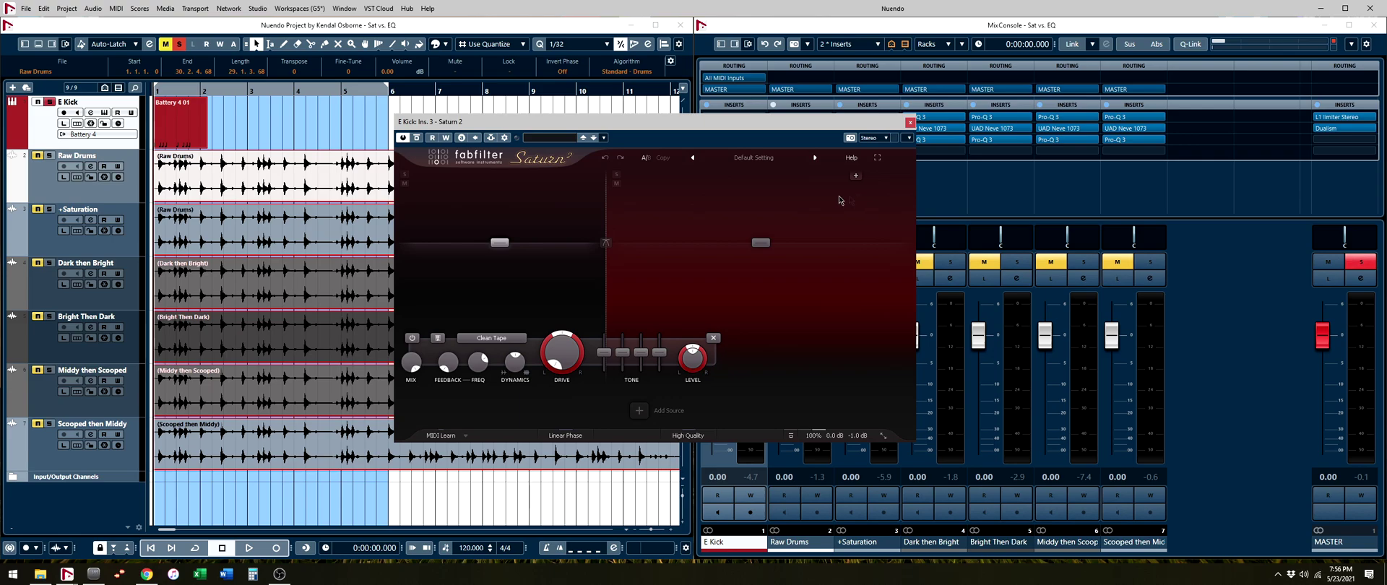
mouse_move(499, 243)
mouse_move(609, 271)
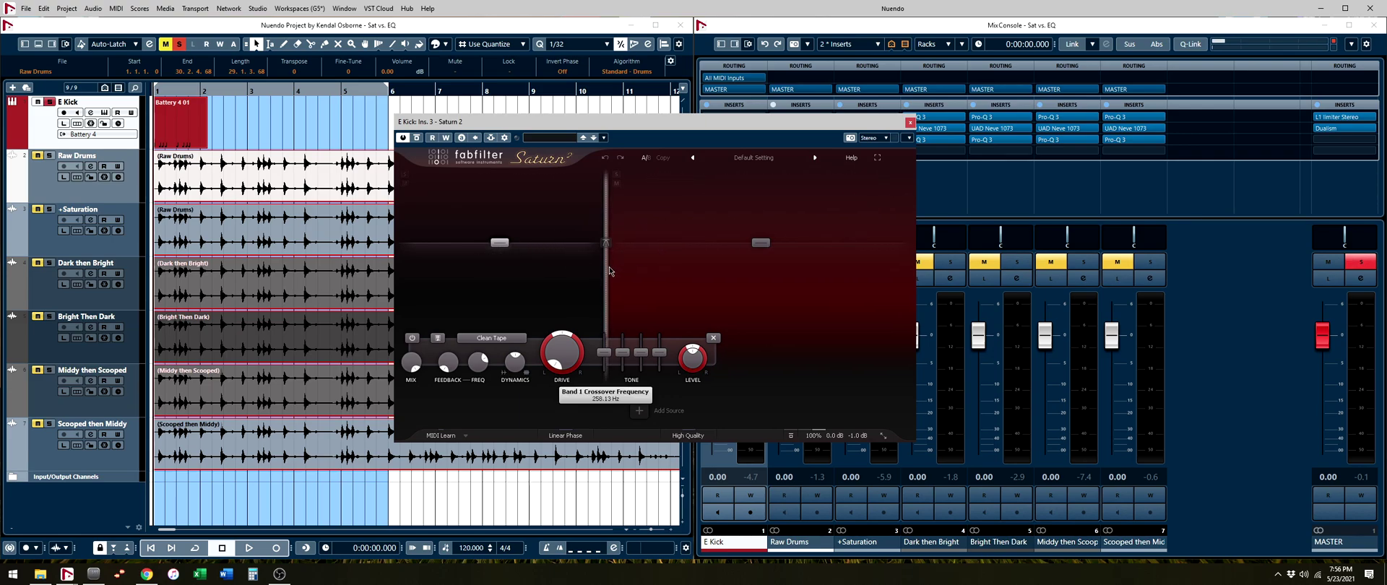
Compare the kick with Saturn 2 engaged and bypassed during playback, ending engaged
key(space)
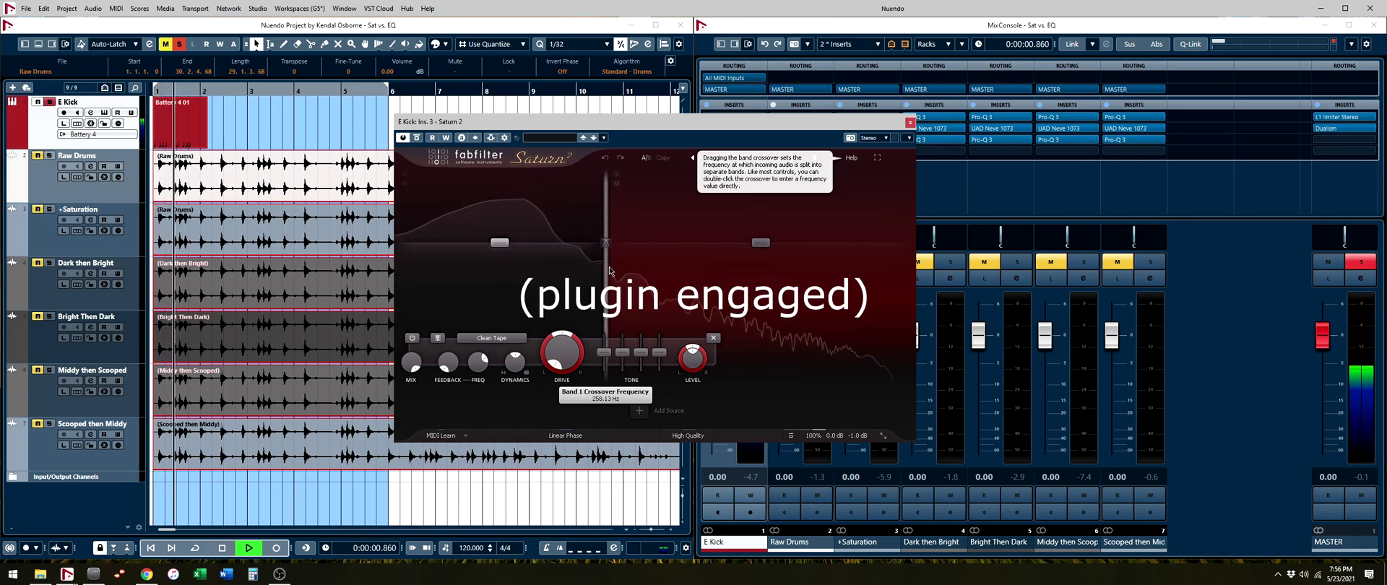
key(space)
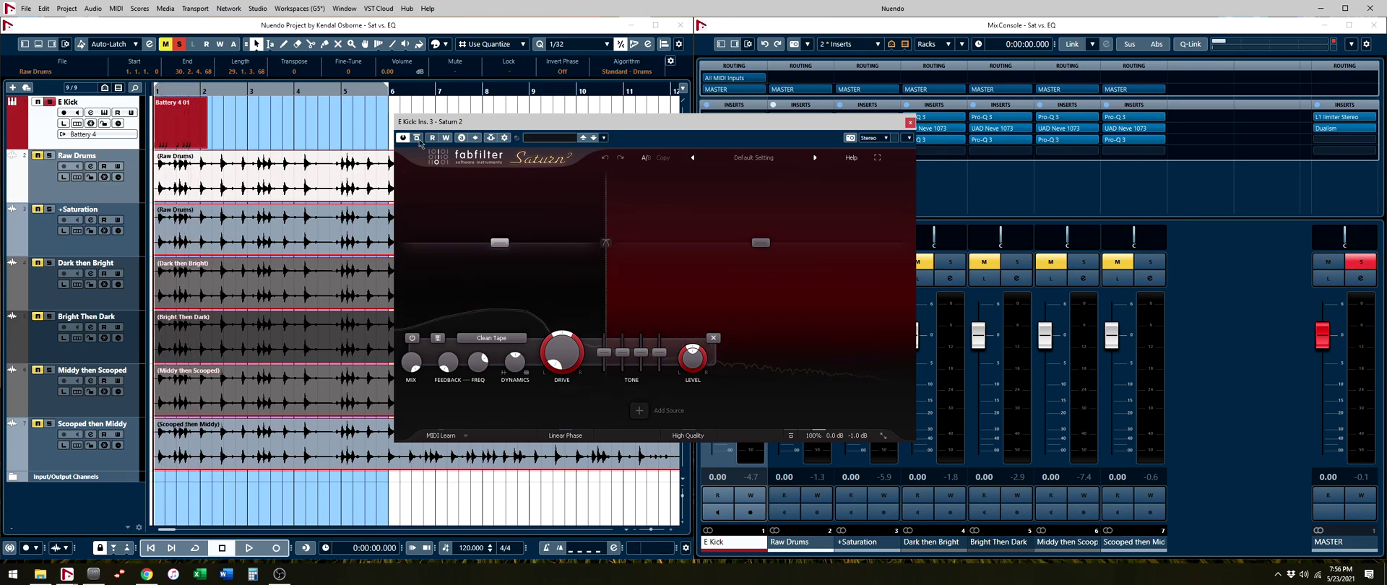
click(416, 138)
key(space)
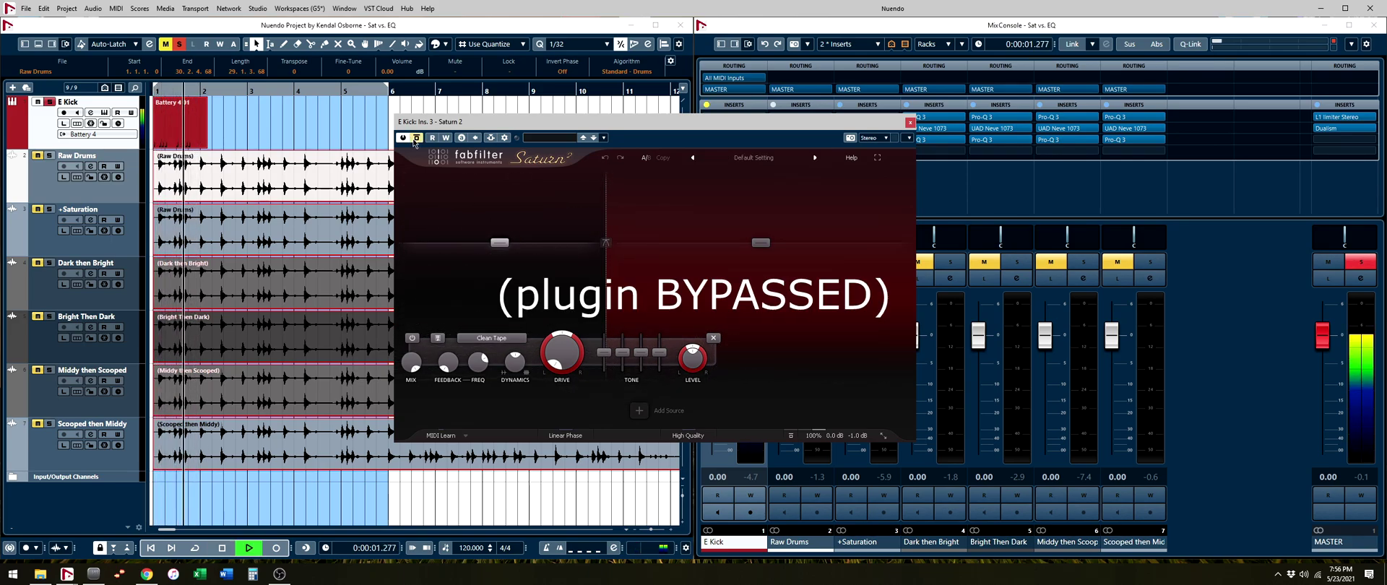
click(415, 138)
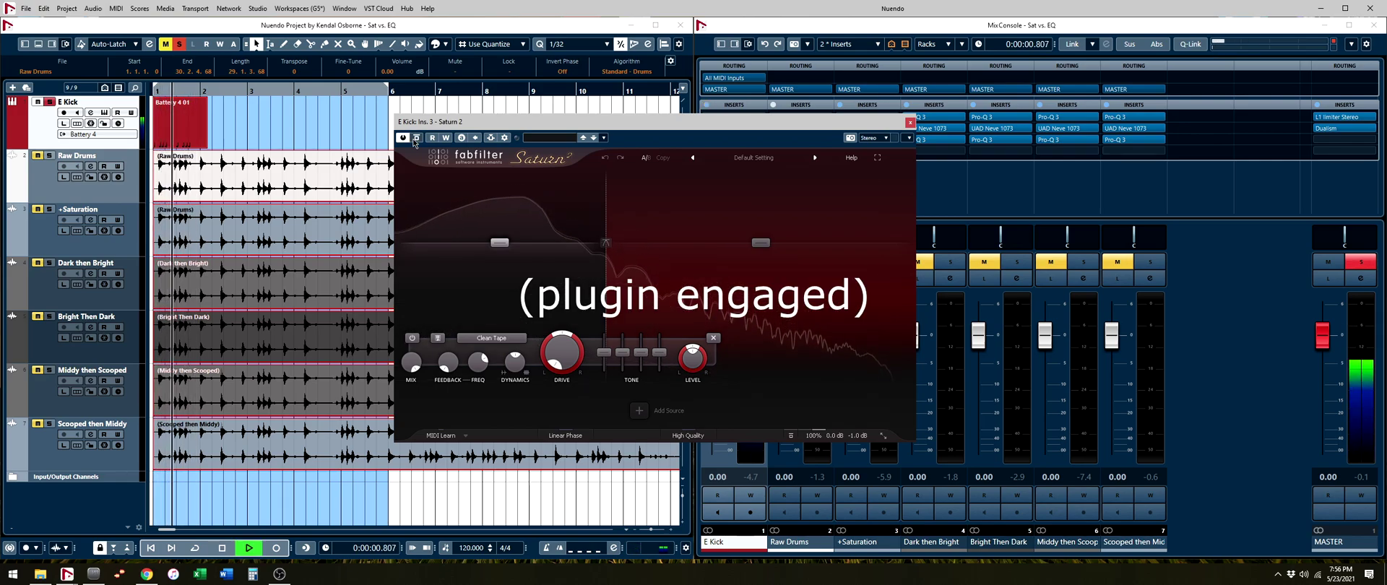
key(space)
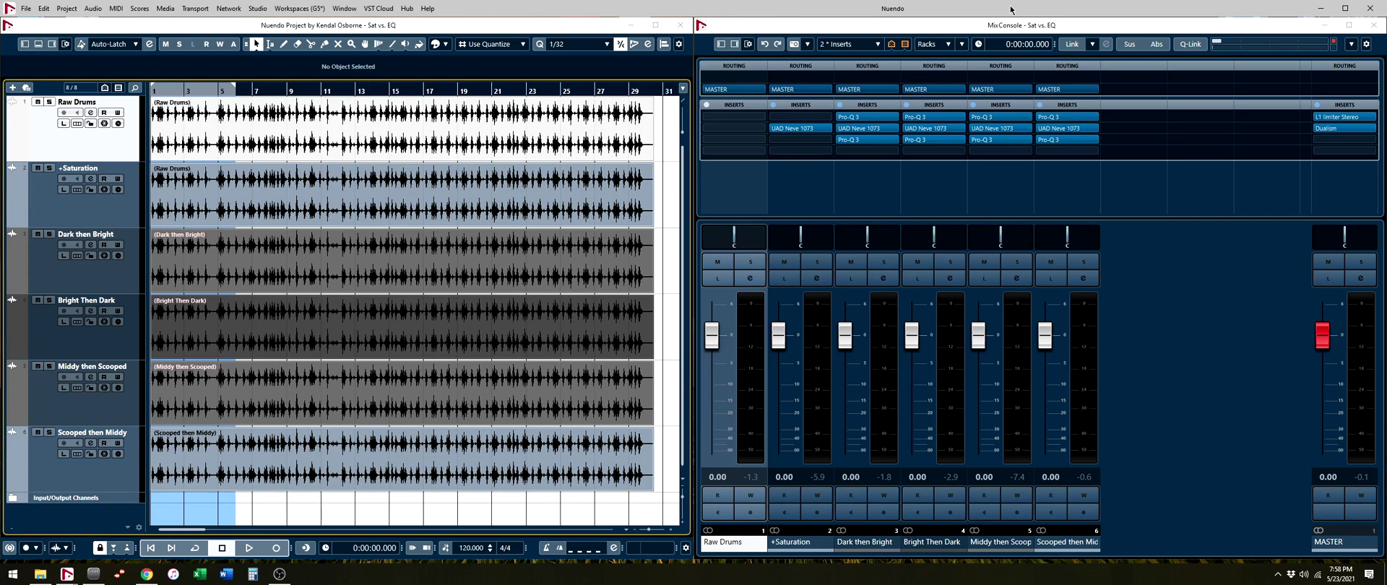
Solo Raw Drums and play it back alone
click(49, 103)
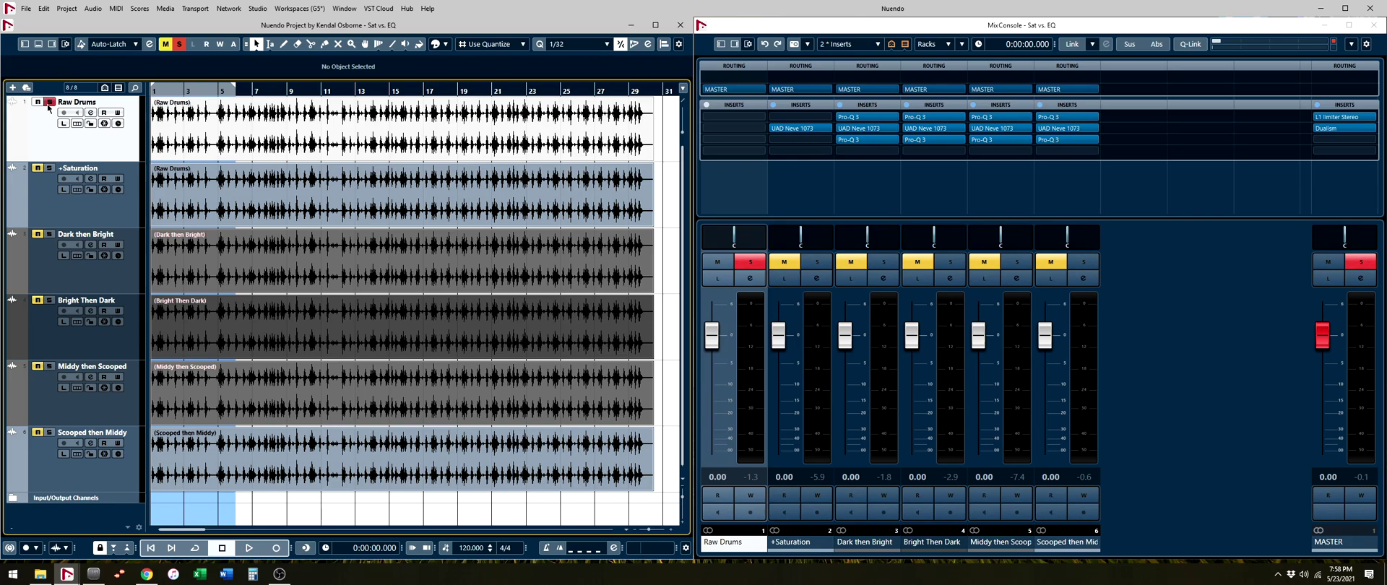
key(space)
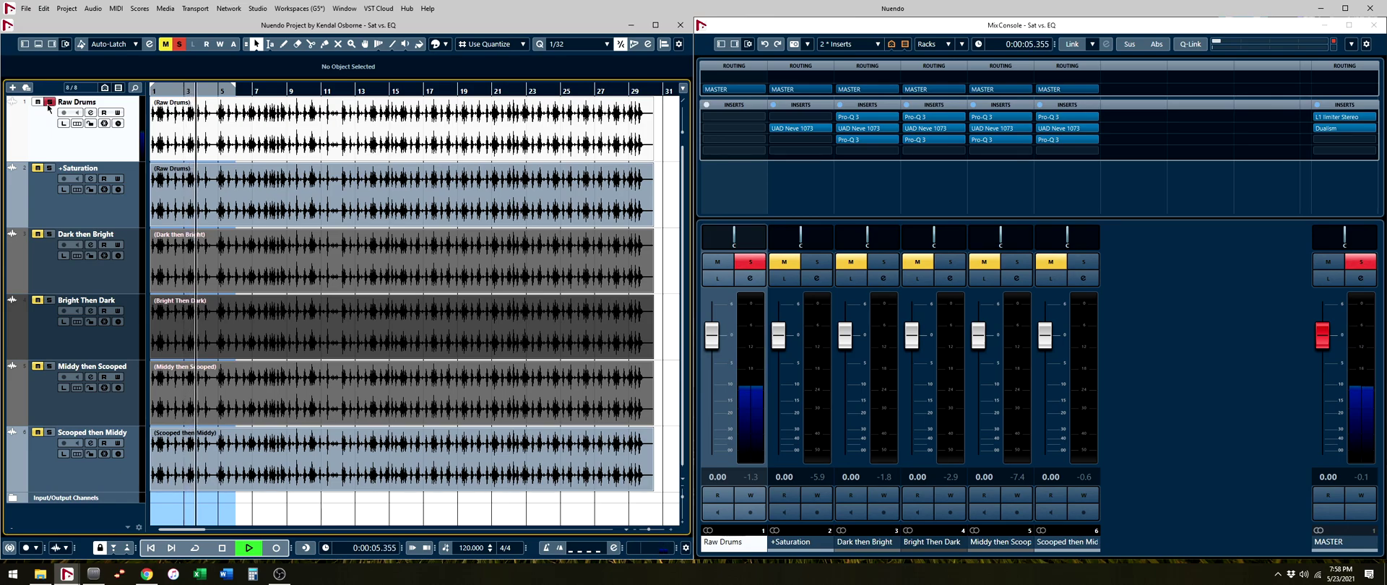
key(space)
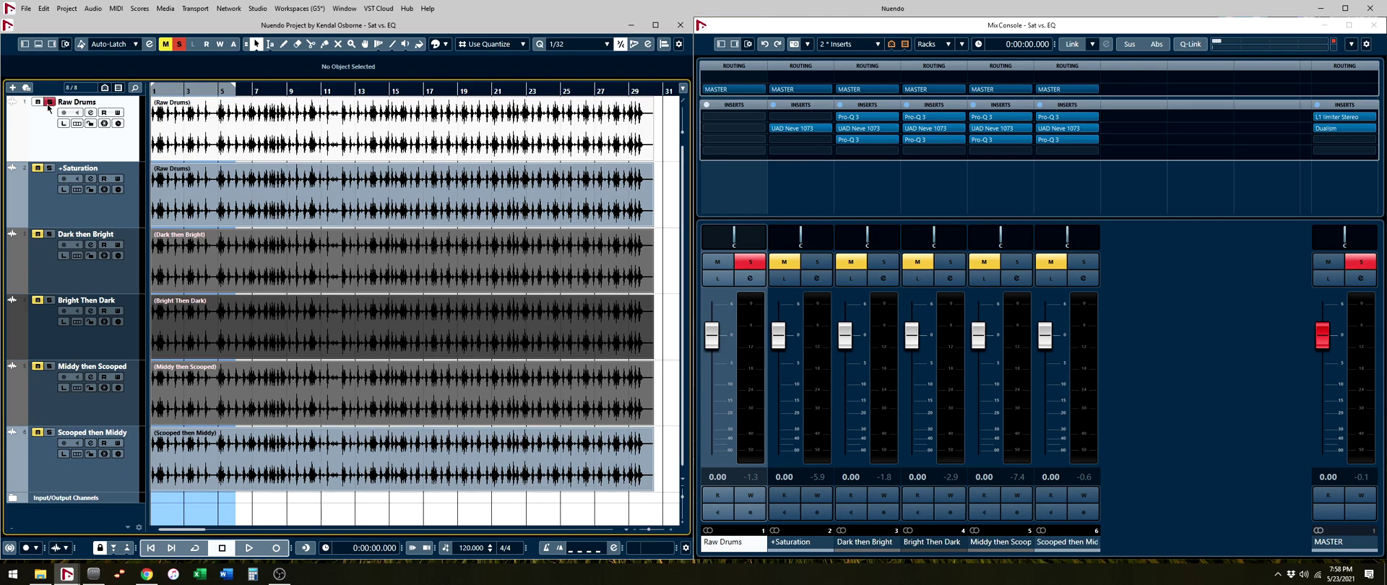
Move the solo from Raw Drums to +Saturation and open its UAD Neve 1073
key(s)
click(51, 169)
click(795, 128)
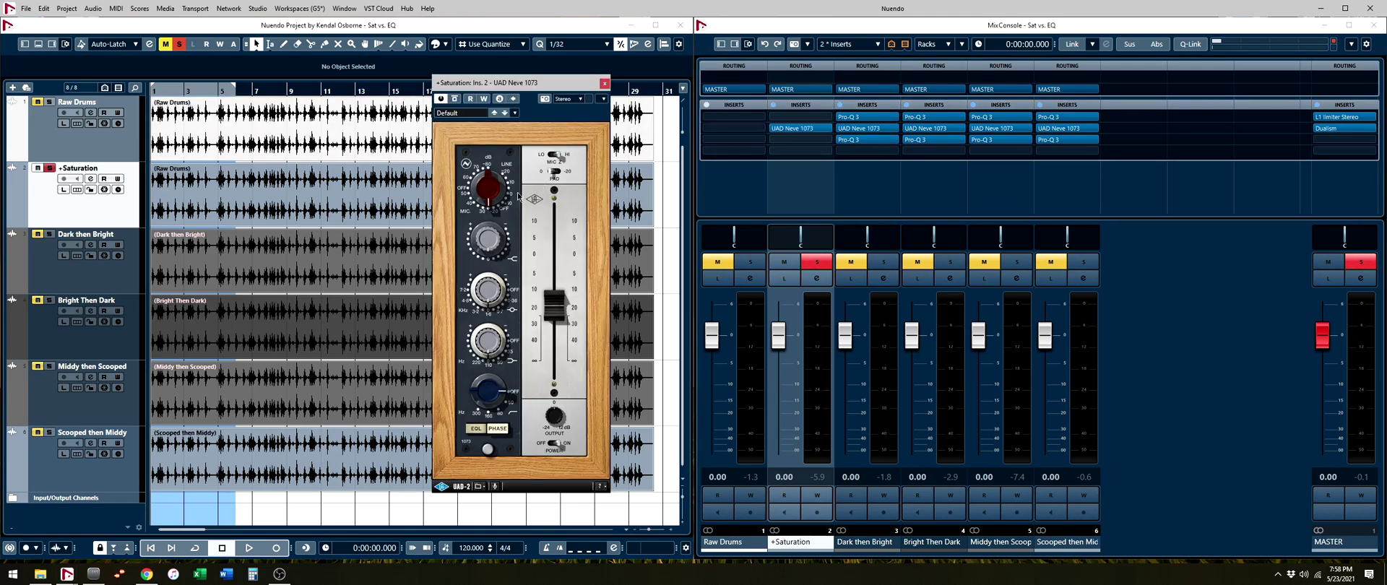
Play +Saturation, pull the Neve Output down slightly, and close the plugin
key(space)
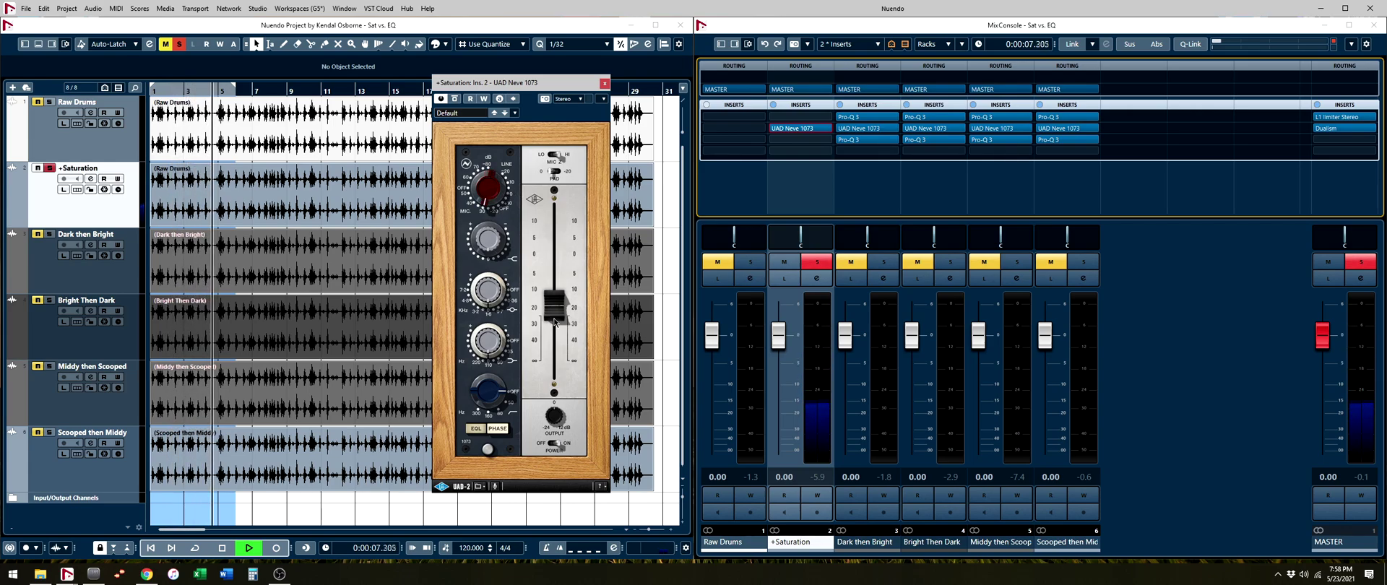
drag(555, 322, 554, 312)
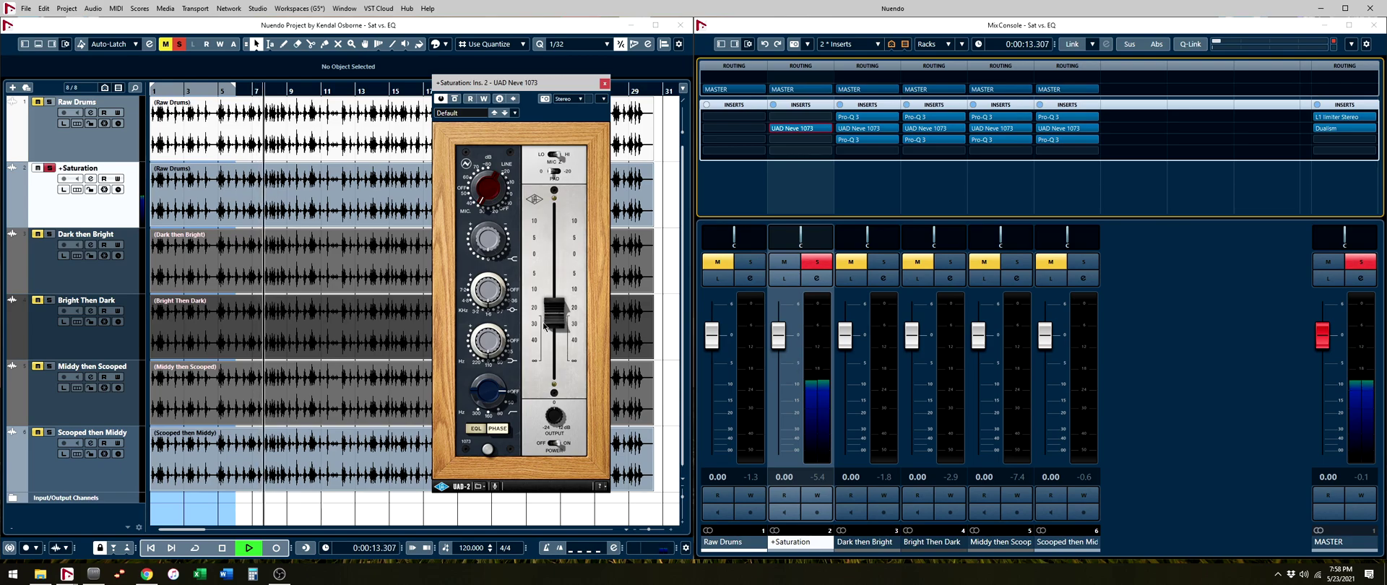
key(space)
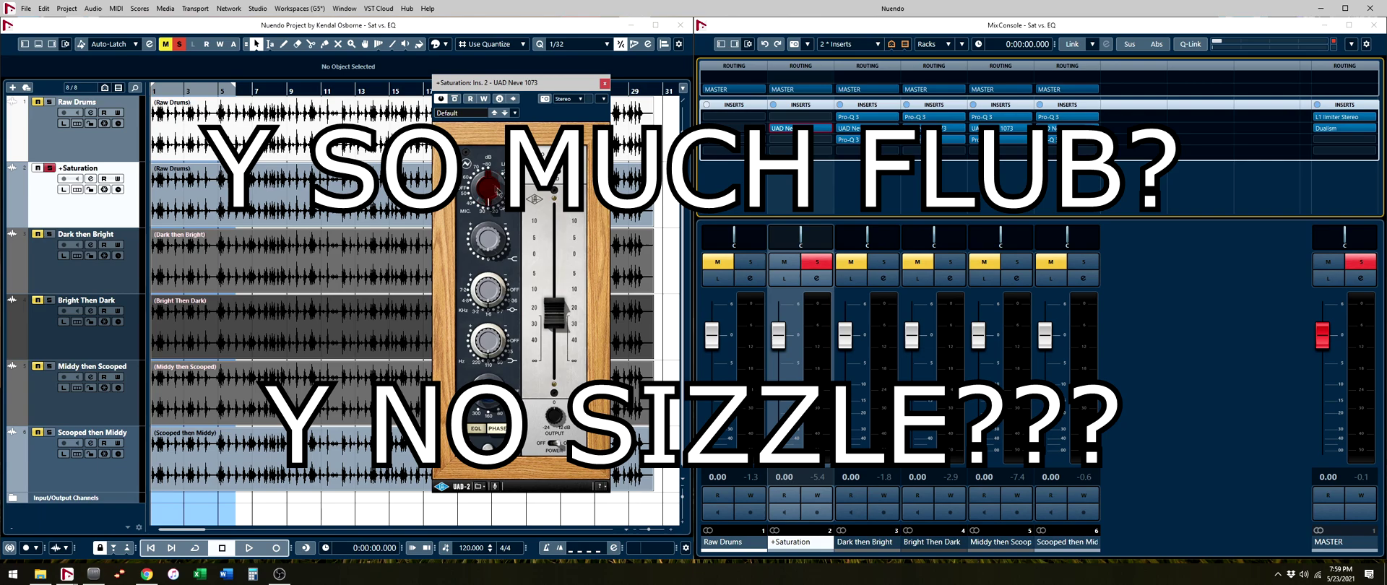
scroll(560, 290, up, 1)
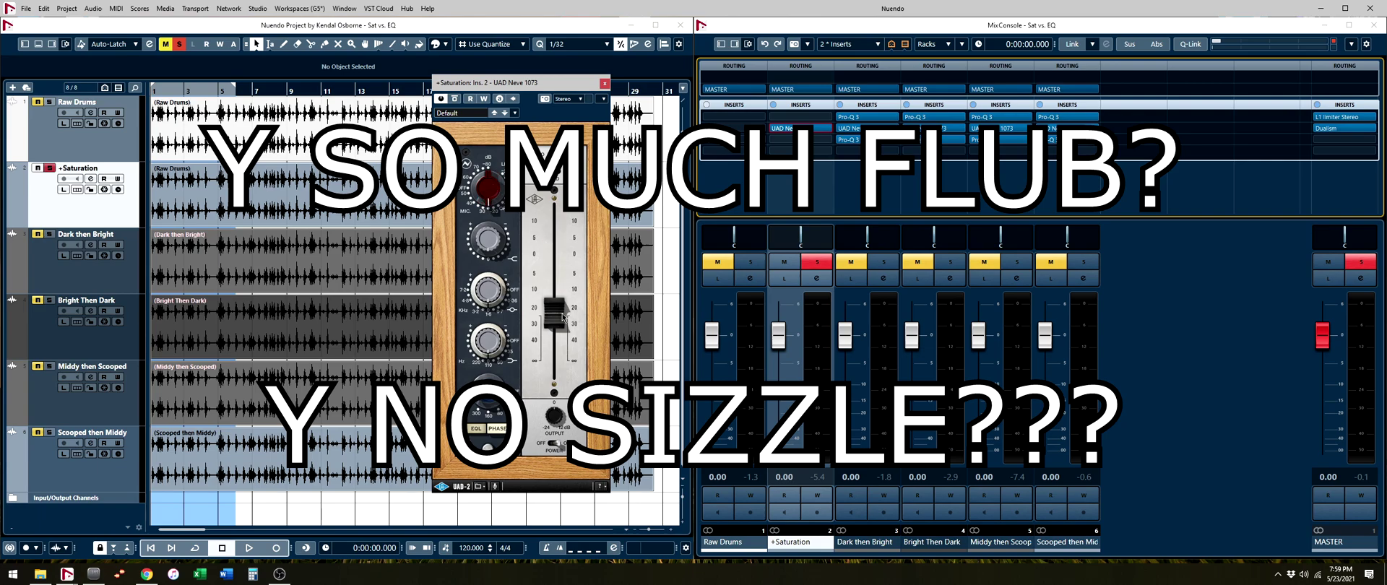
click(605, 83)
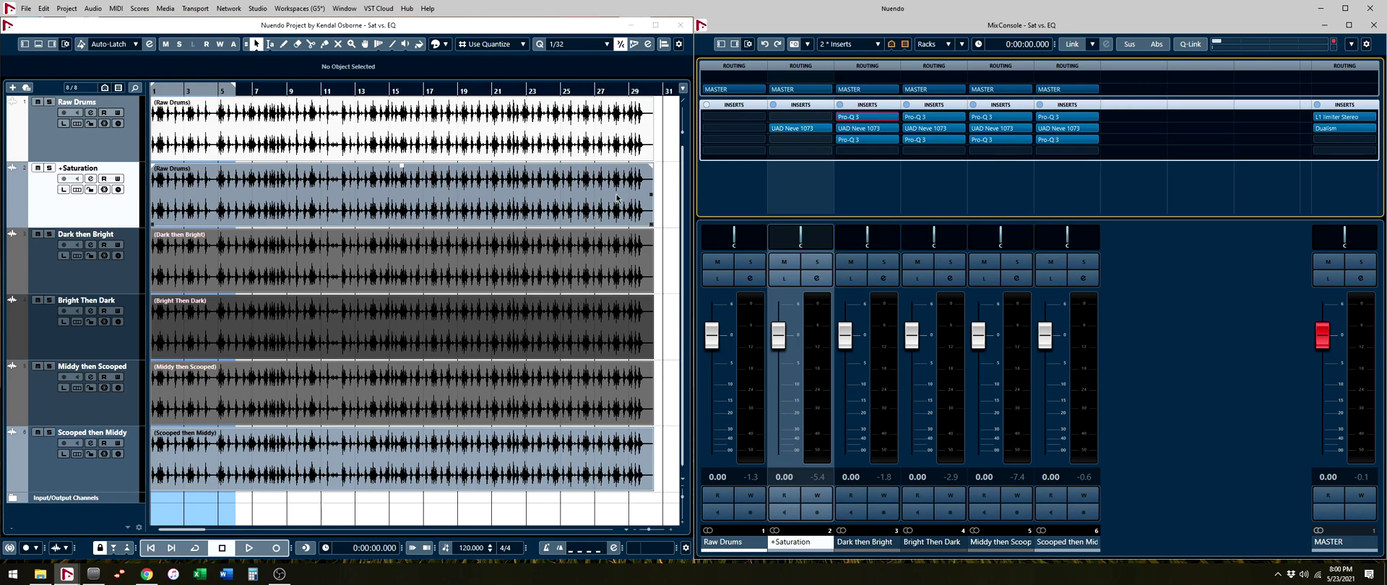
Open Bright Then Dark's pre-EQ Pro-Q 3, Neve 1073 and post-EQ side by side
click(932, 116)
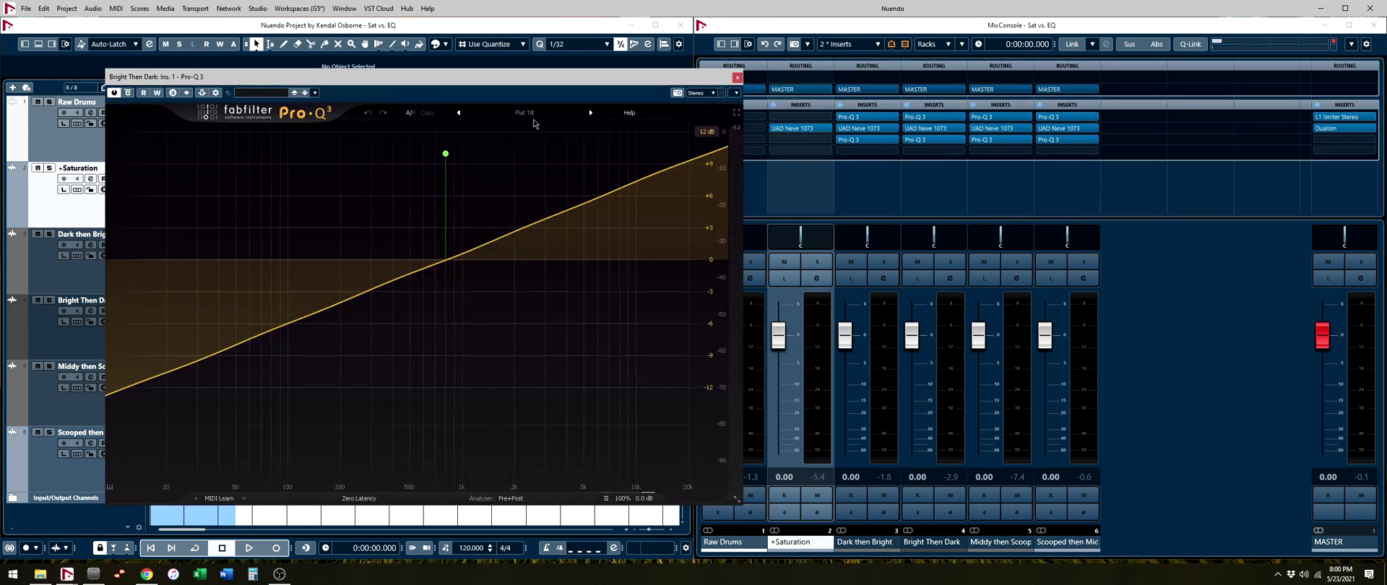
drag(528, 86, 393, 84)
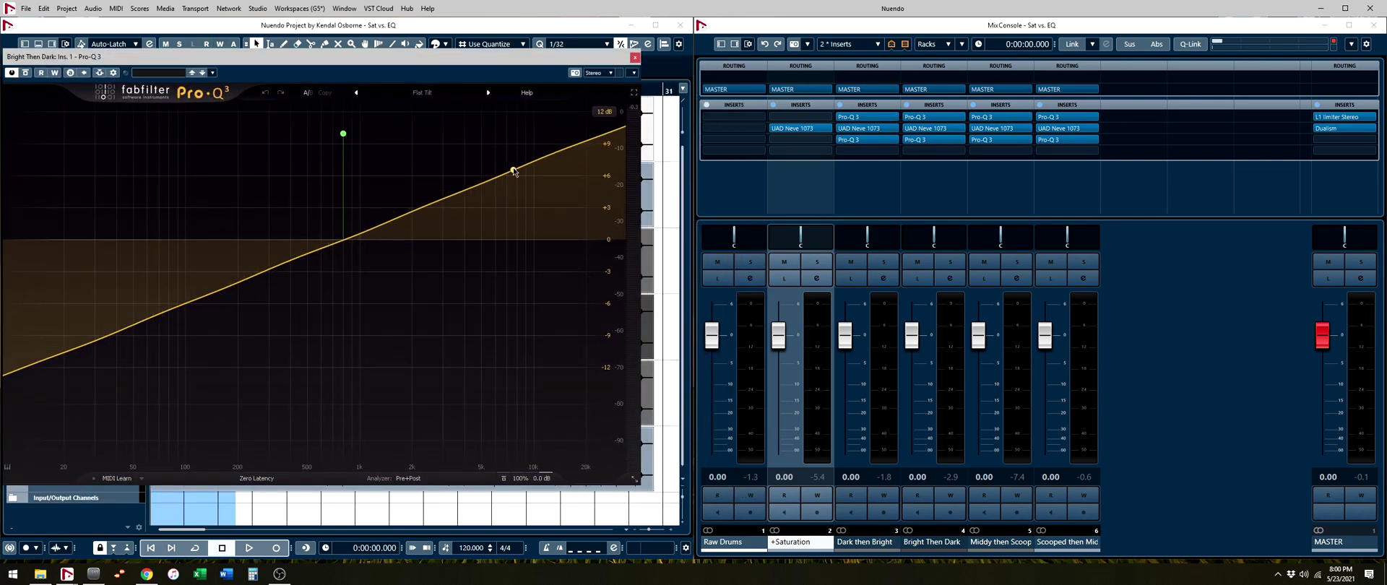
click(928, 127)
drag(699, 82, 709, 82)
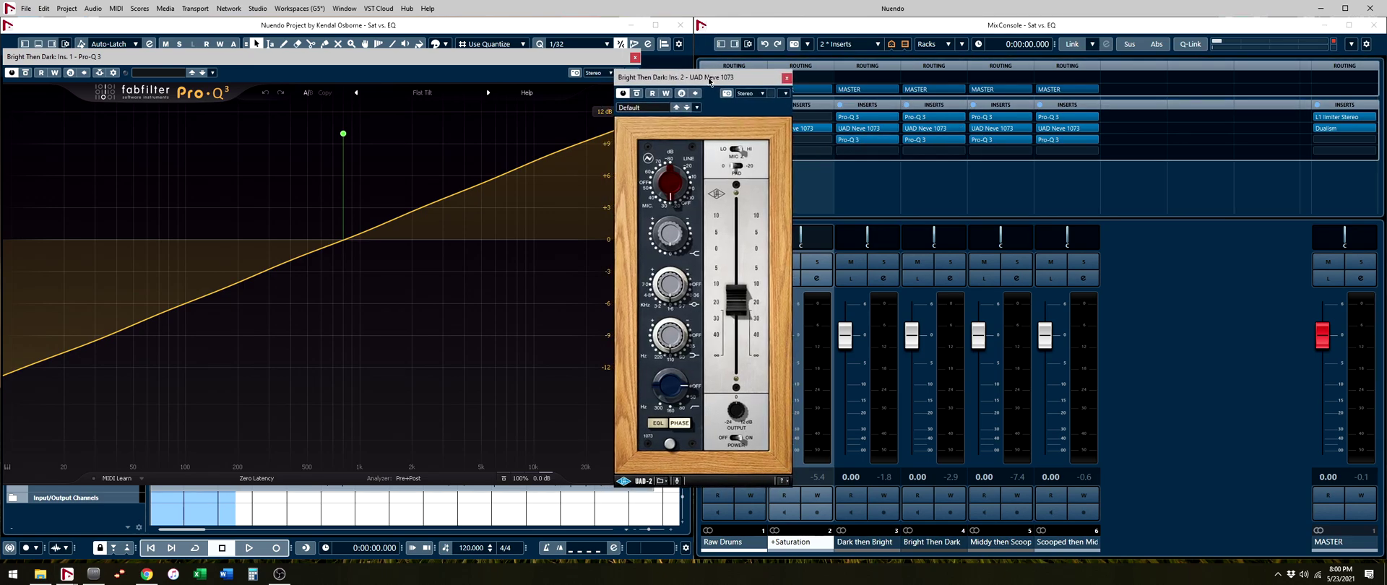
click(934, 141)
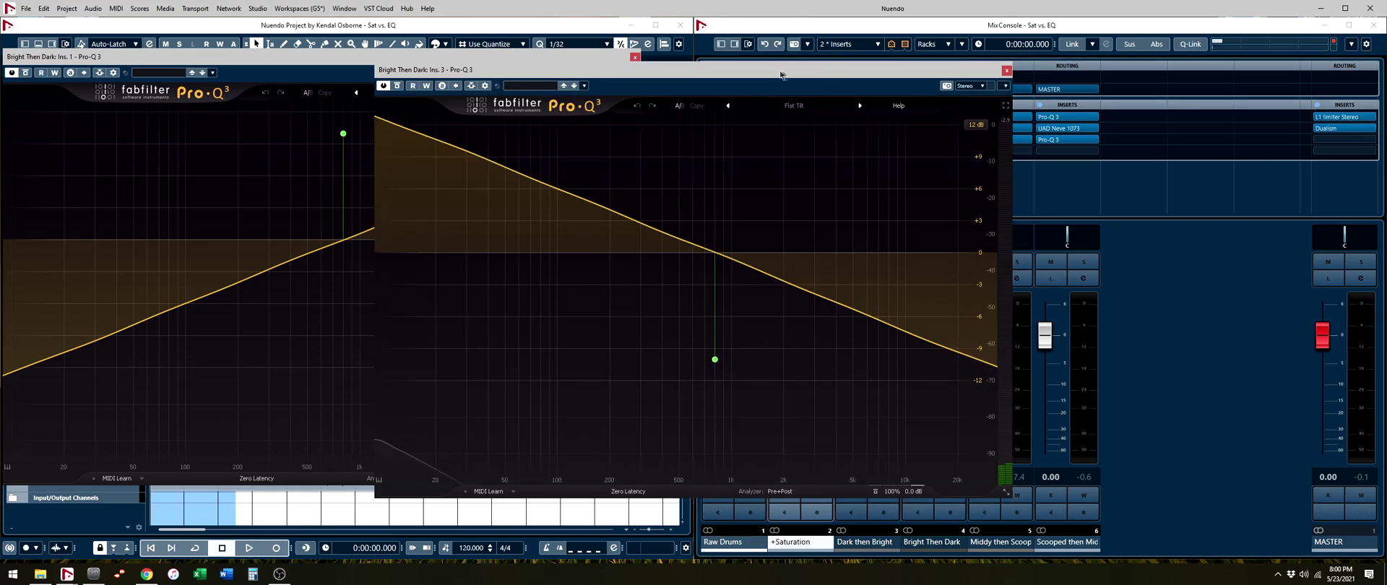
drag(780, 74, 1189, 85)
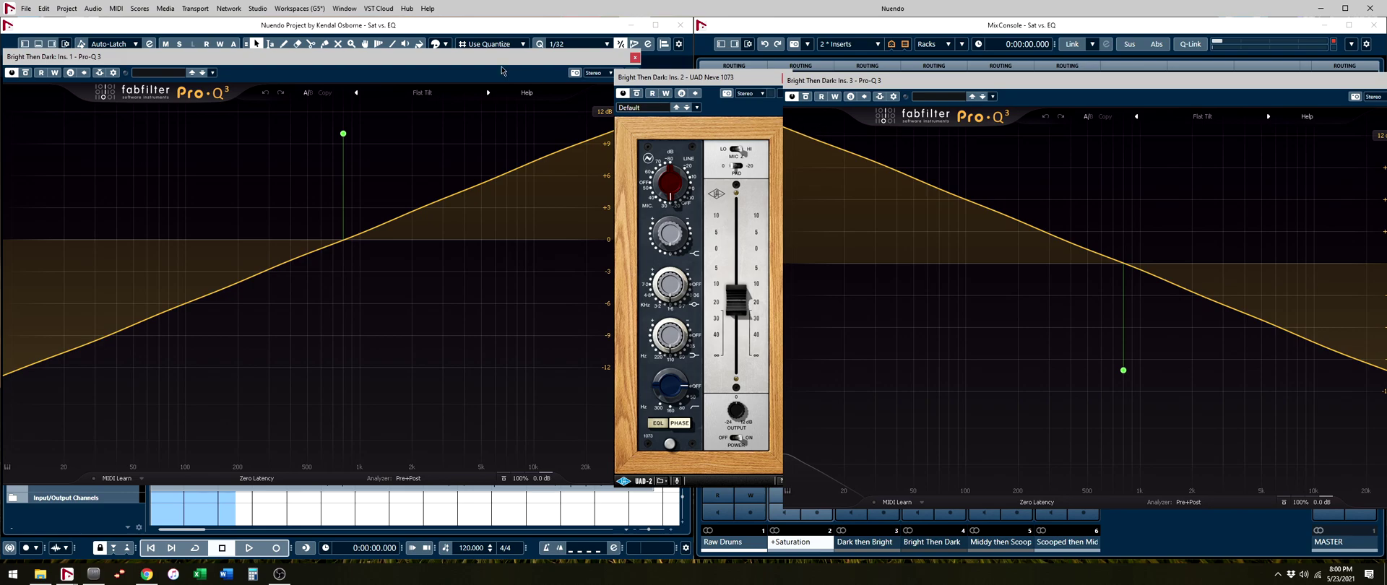
drag(504, 59, 515, 54)
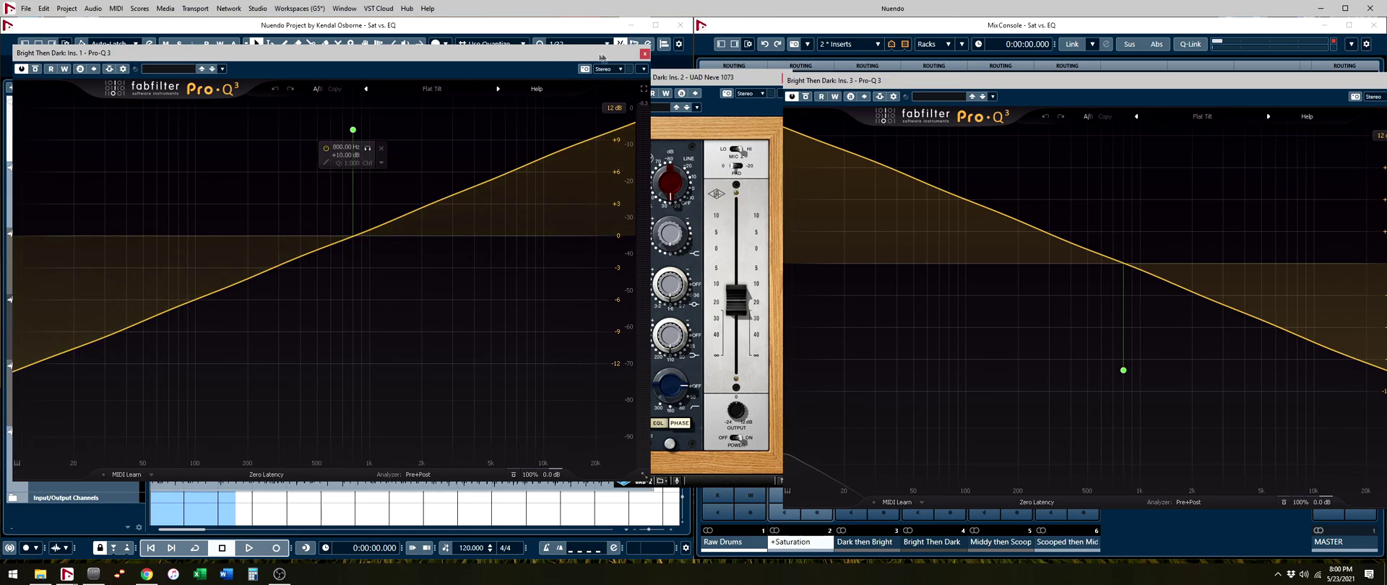
Close the three Bright Then Dark plugin windows and solo that channel
click(644, 54)
drag(775, 77, 757, 77)
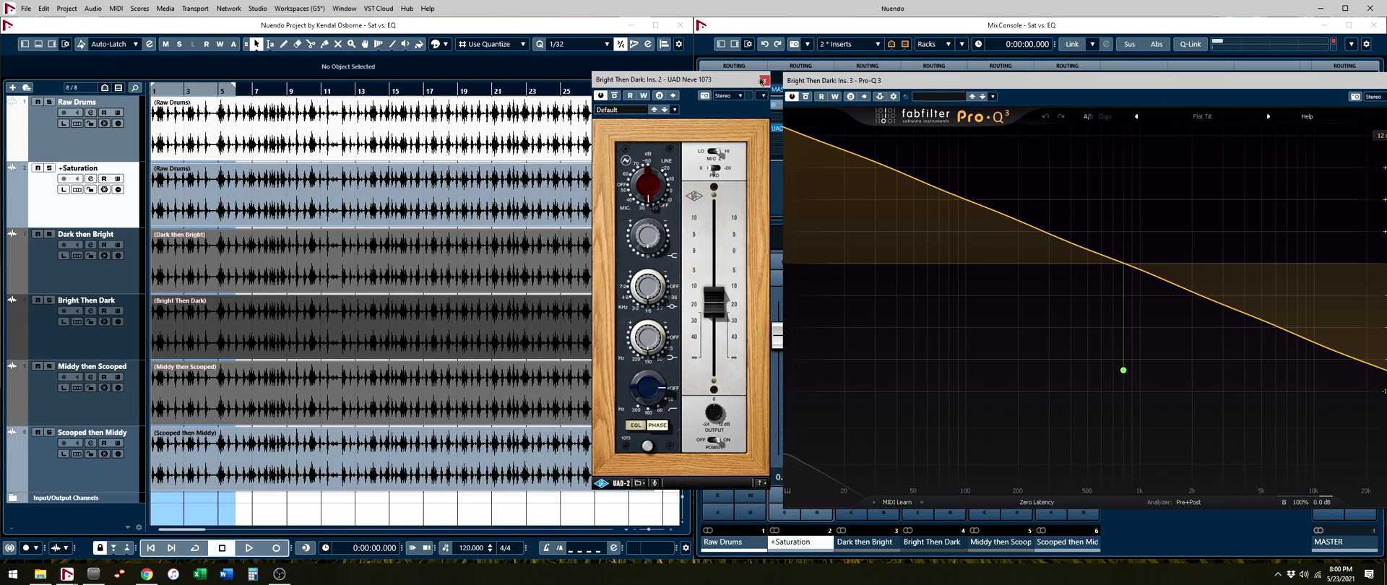
click(759, 77)
drag(979, 86, 799, 86)
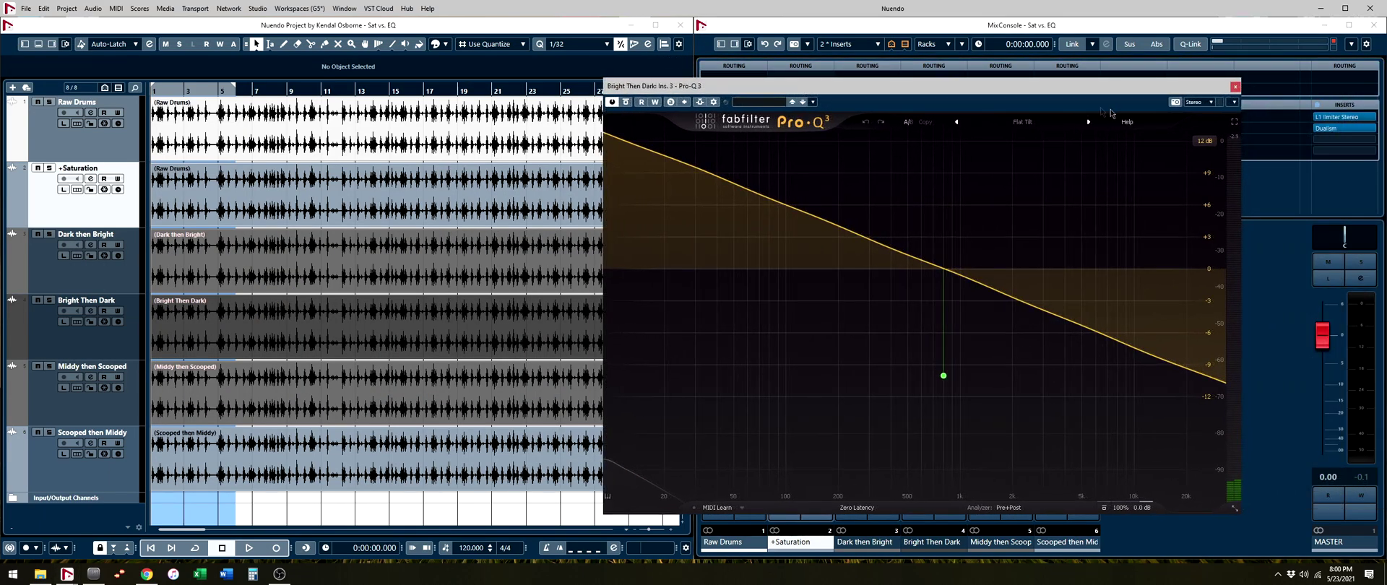
click(1232, 85)
click(960, 264)
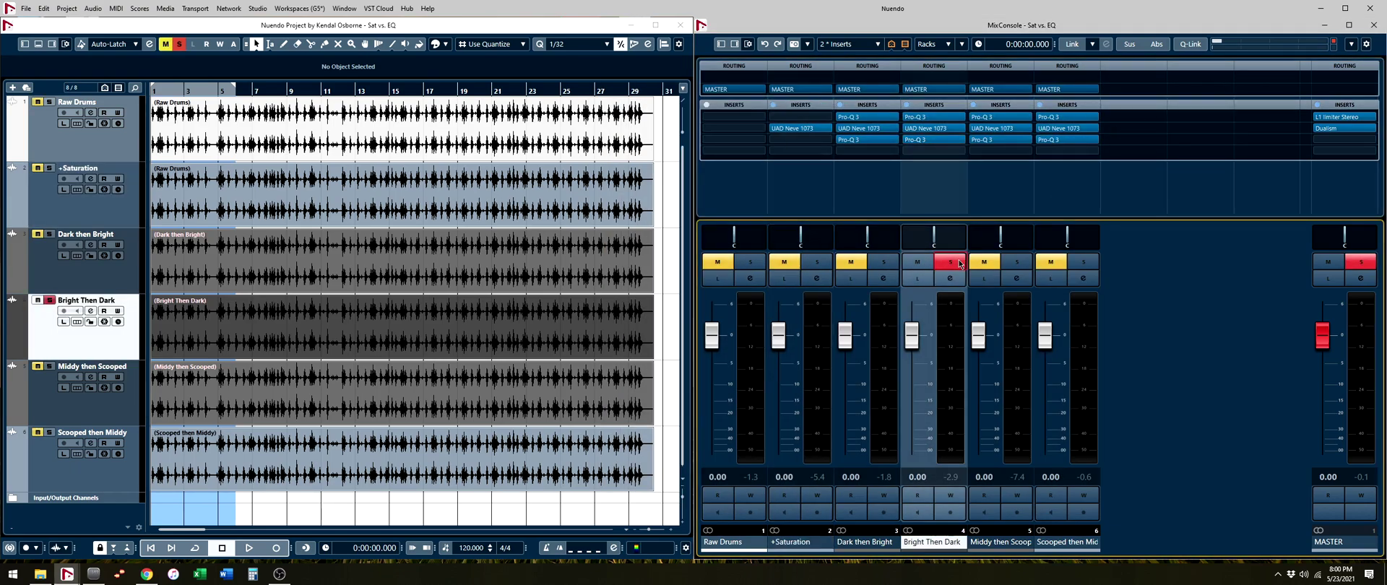
key(space)
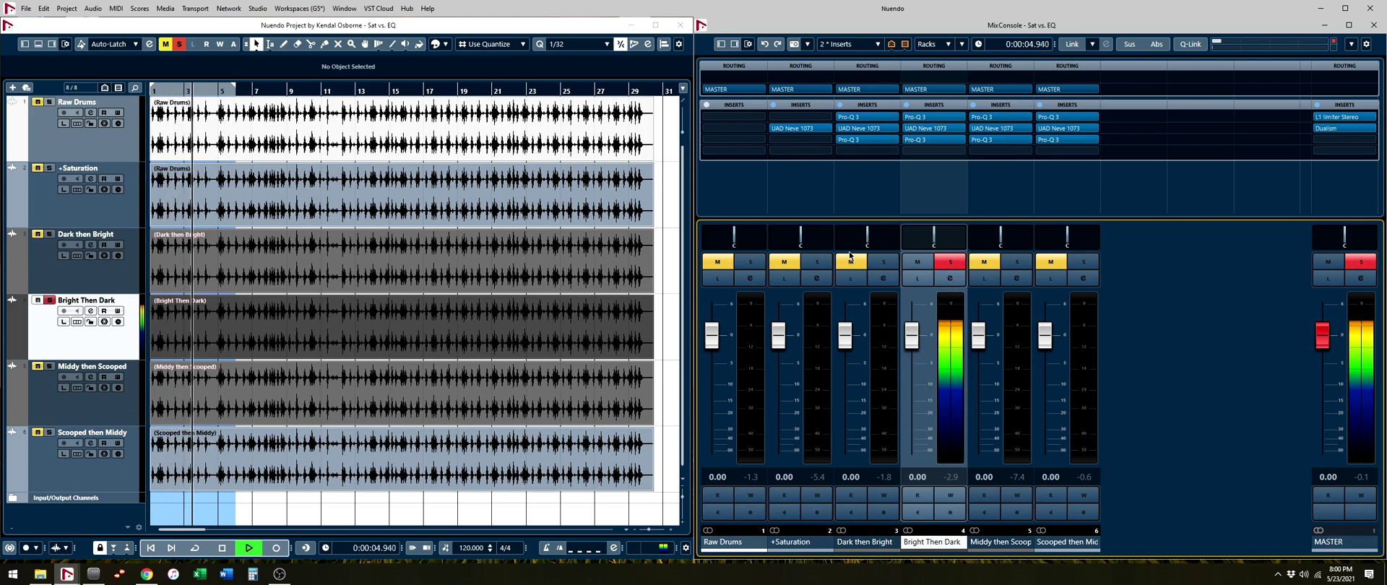
mouse_move(905, 244)
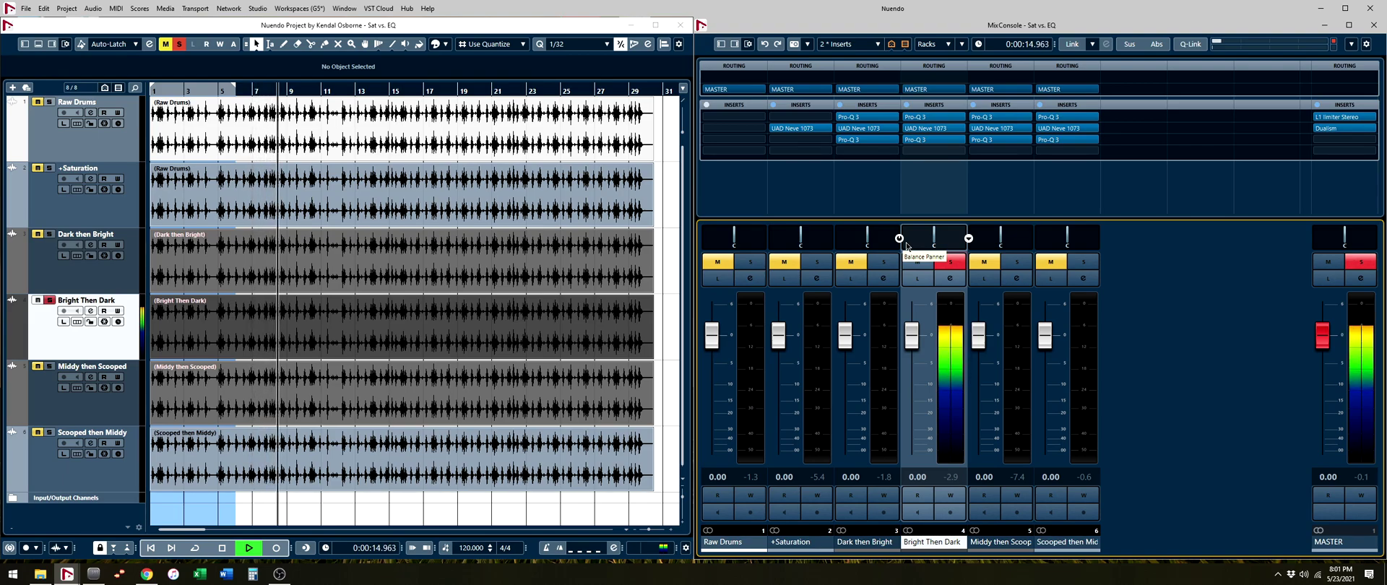
key(space)
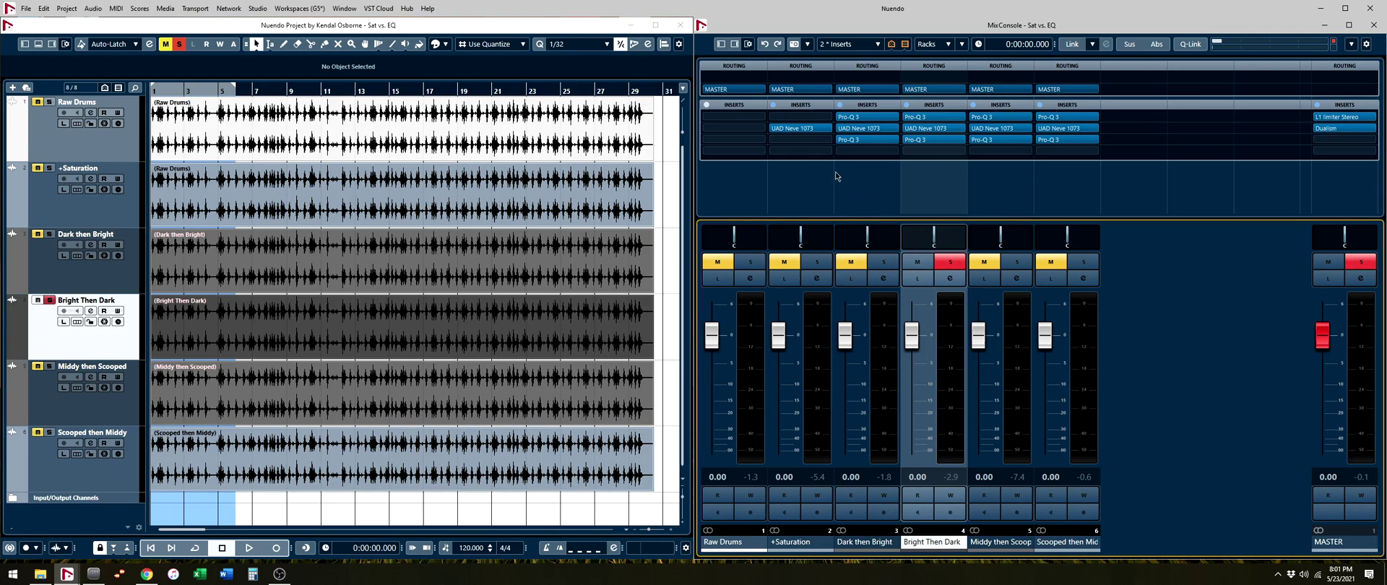
mouse_move(817, 127)
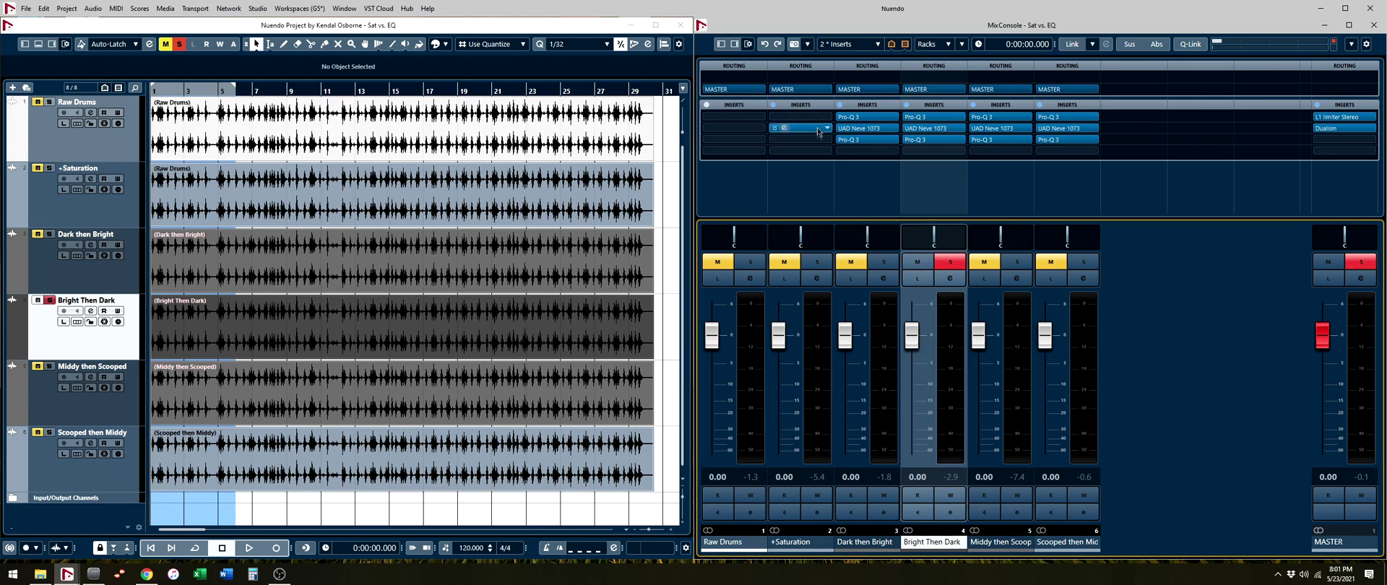
click(818, 265)
key(space)
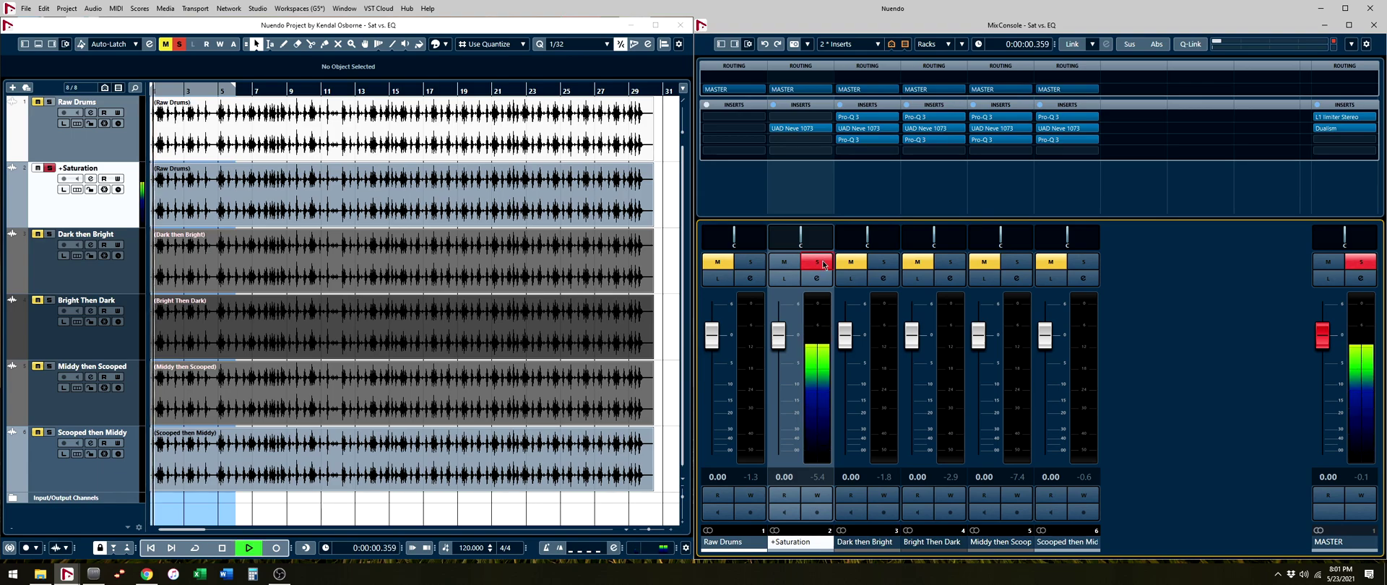
click(950, 262)
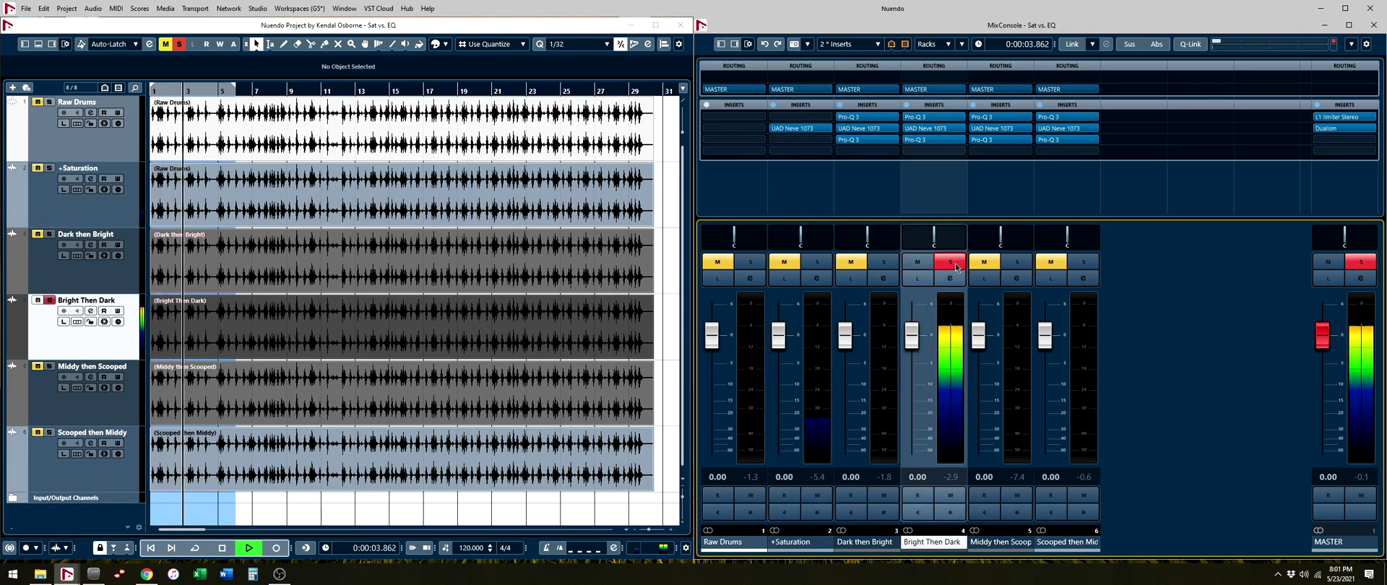
click(819, 262)
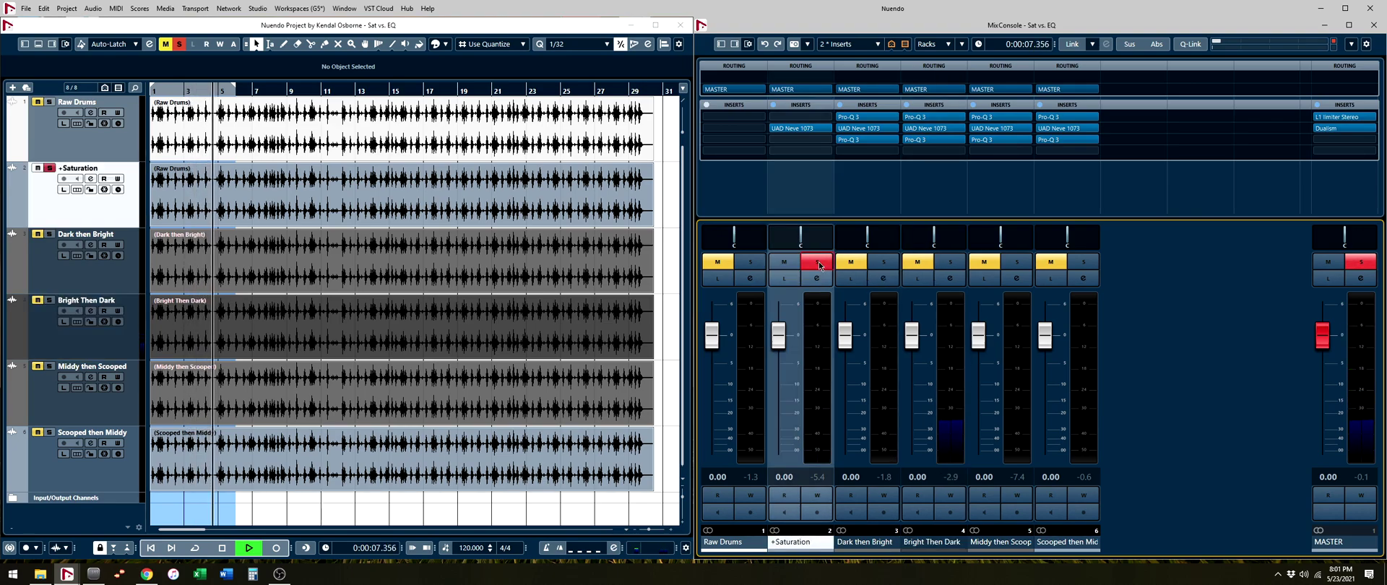
click(948, 265)
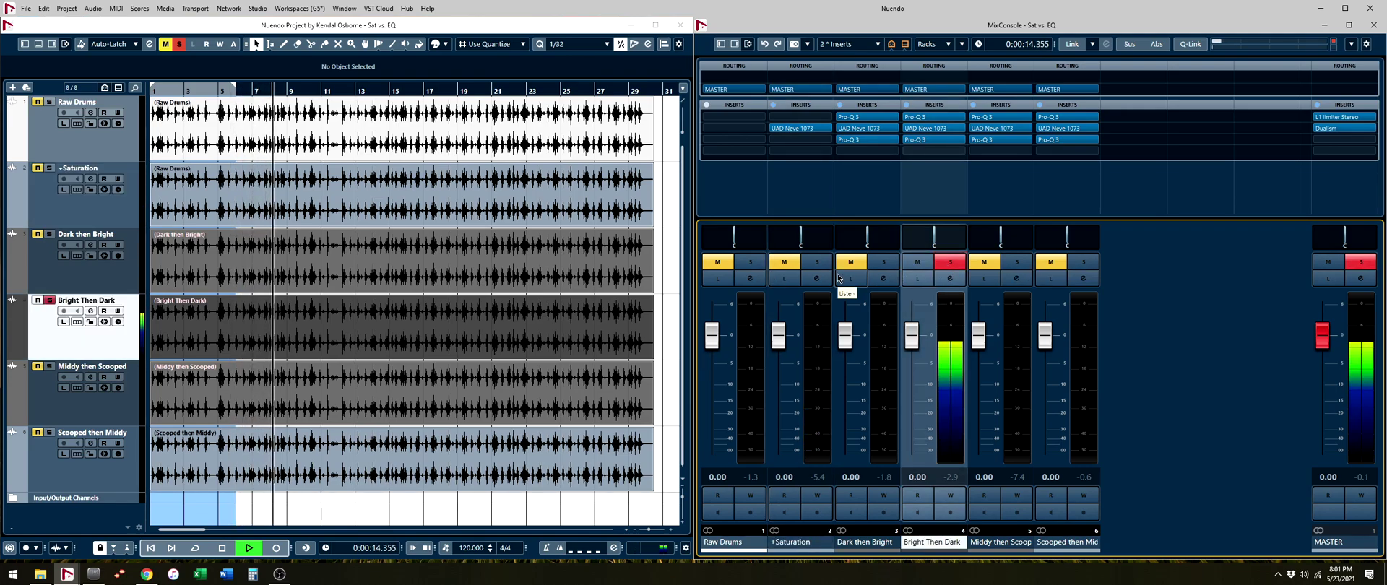
key(space)
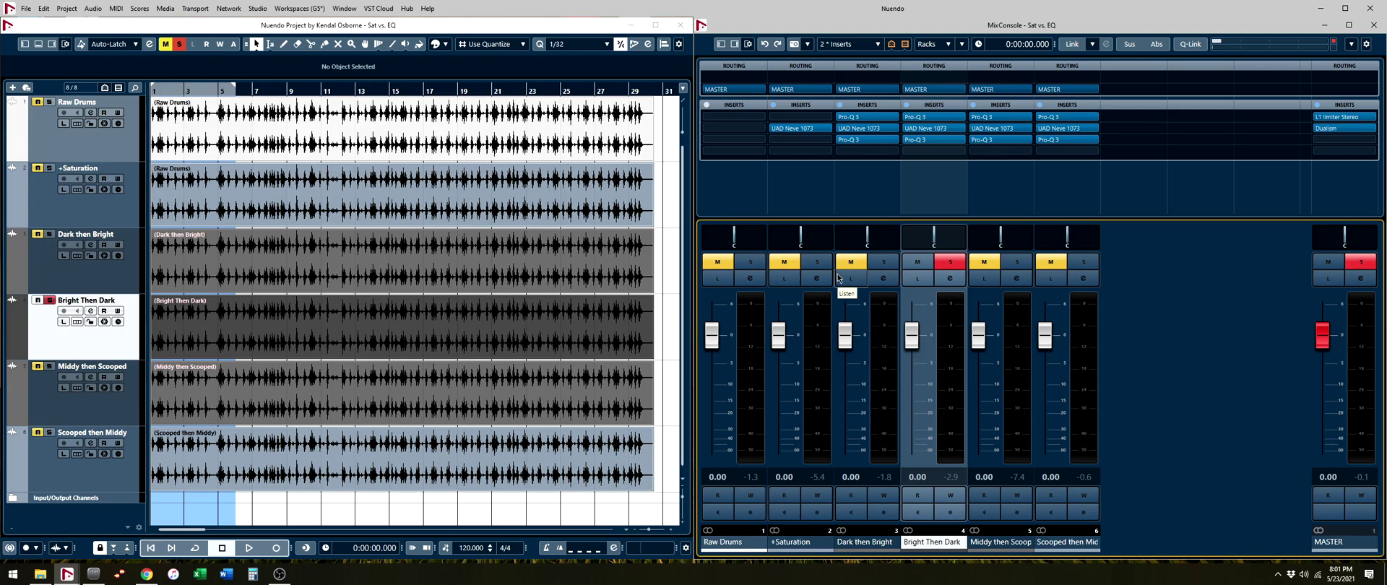
click(869, 118)
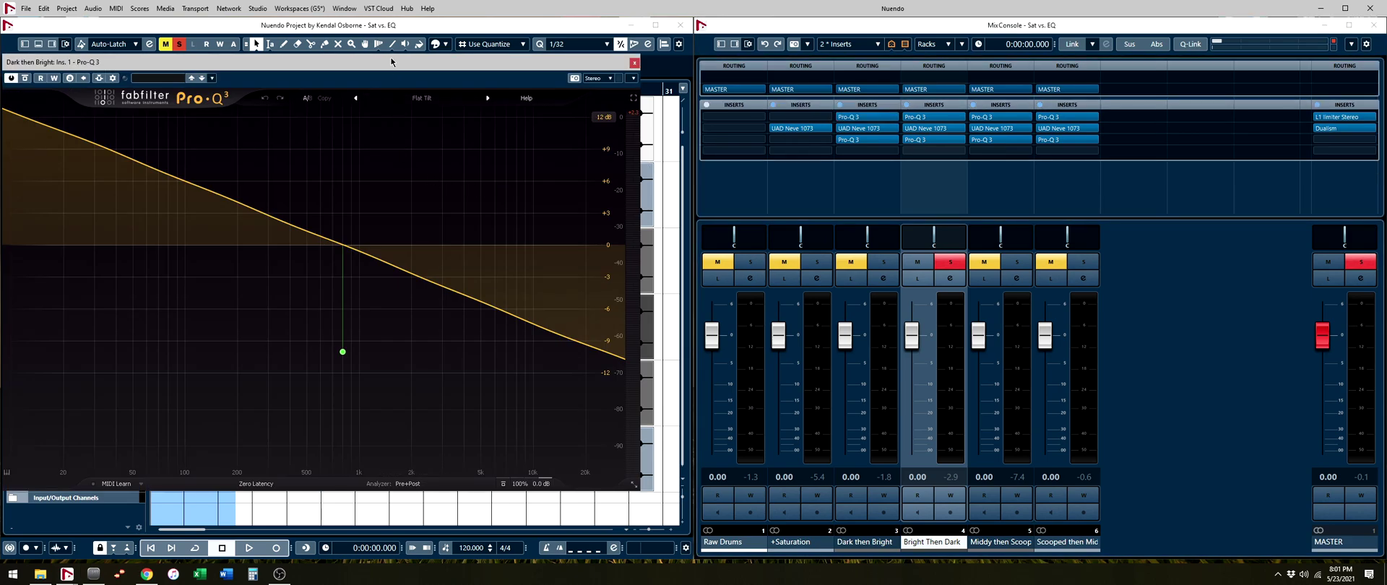
drag(393, 62, 417, 66)
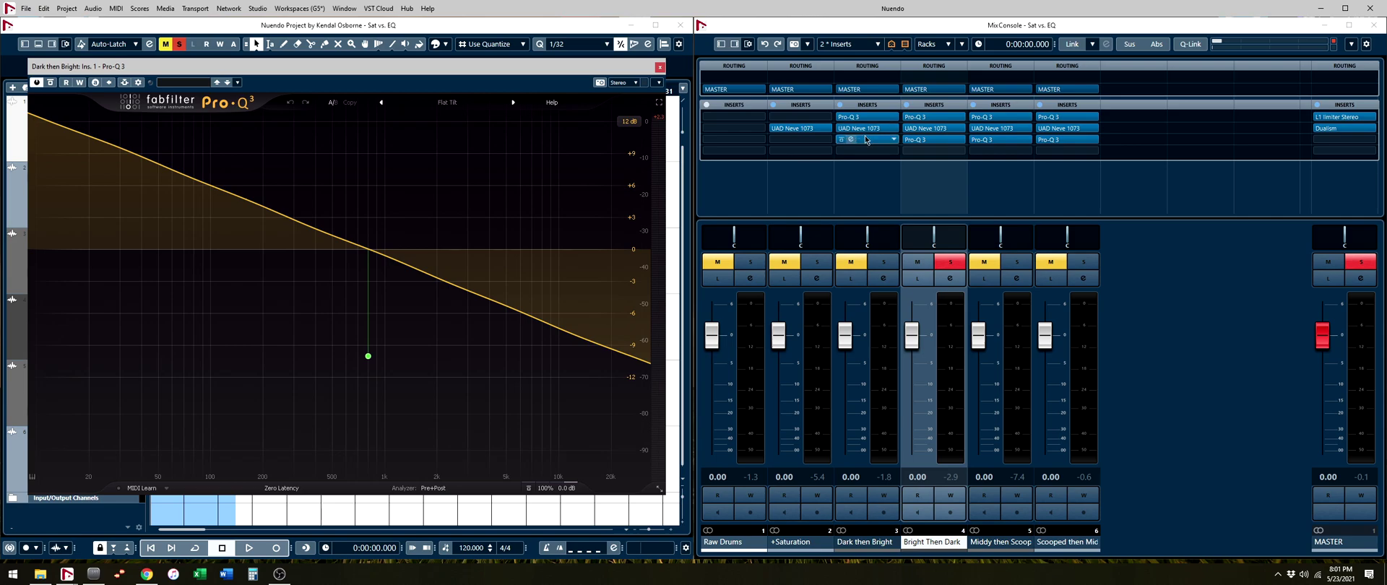
drag(856, 137, 867, 179)
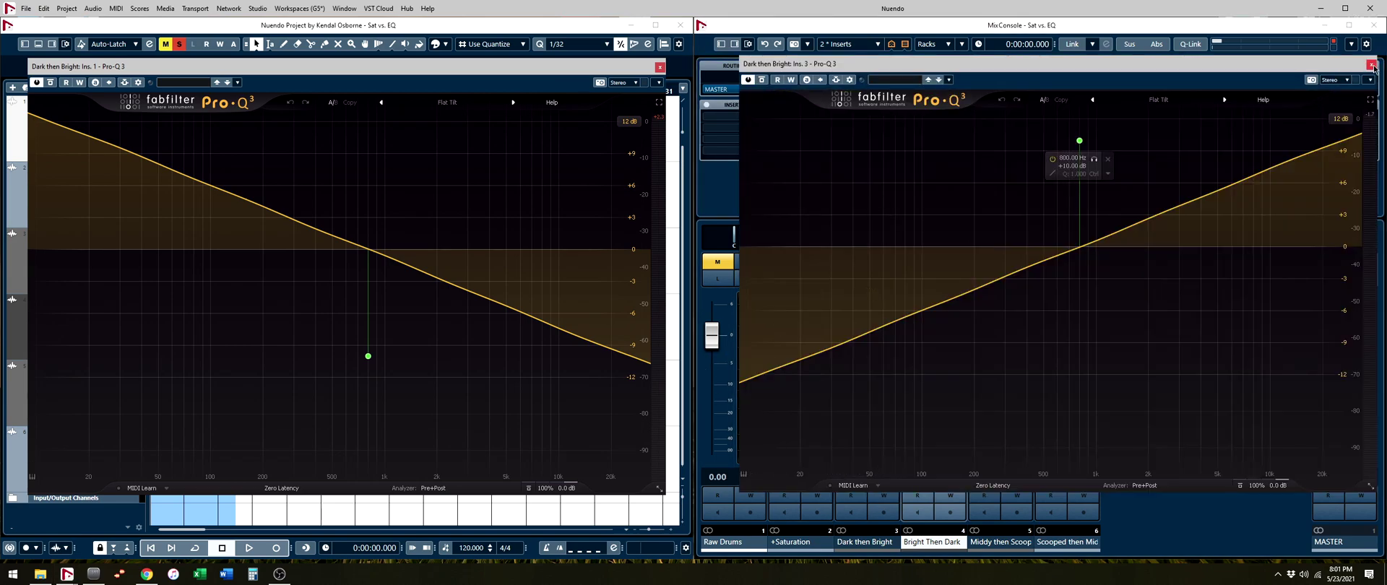
click(1373, 65)
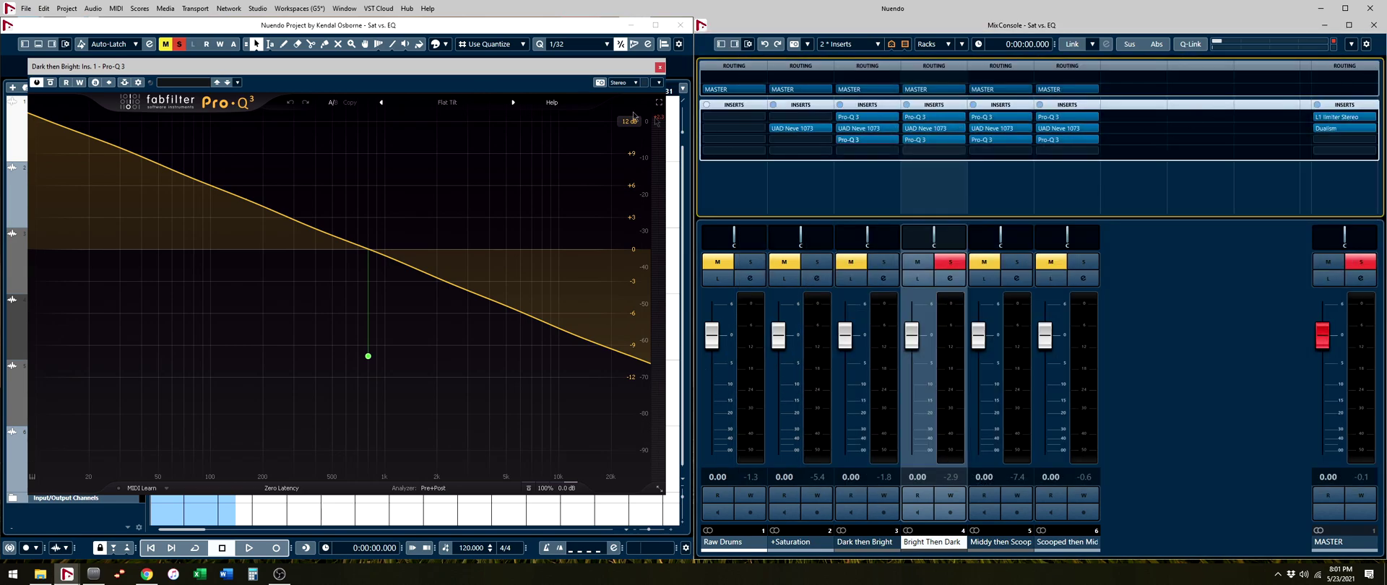
Compare Dark then Bright and Bright Then Dark solos in playback, ending on Dark then Bright
click(661, 66)
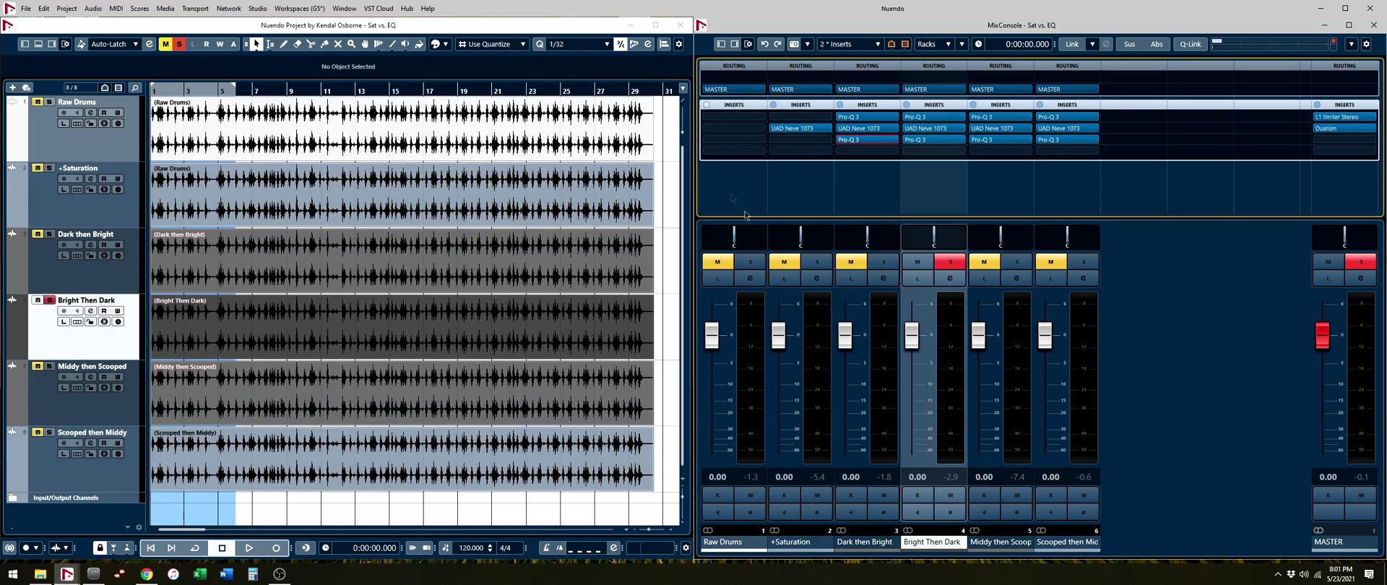
click(851, 262)
click(881, 262)
key(space)
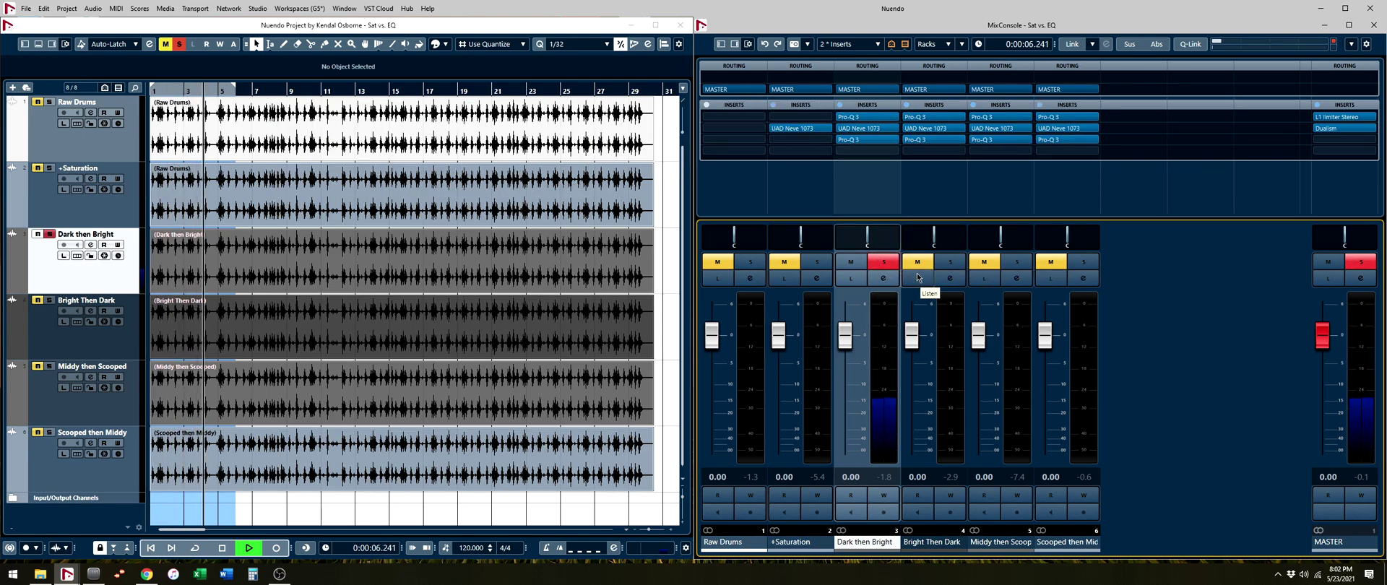
key(Down)
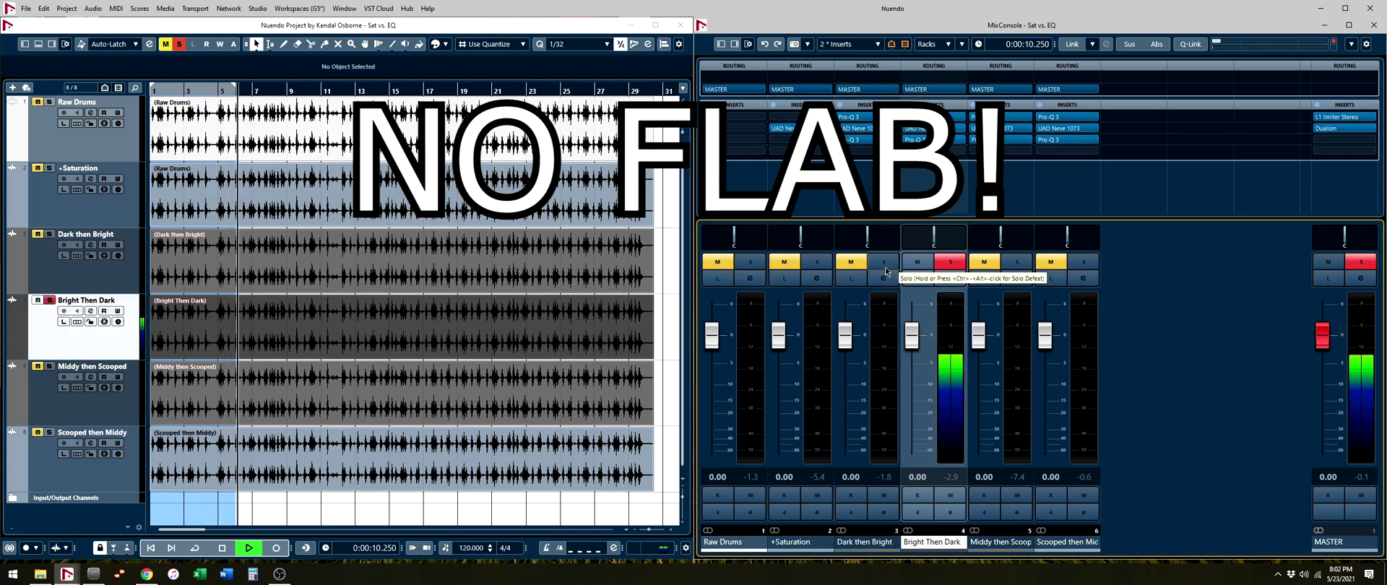
click(885, 262)
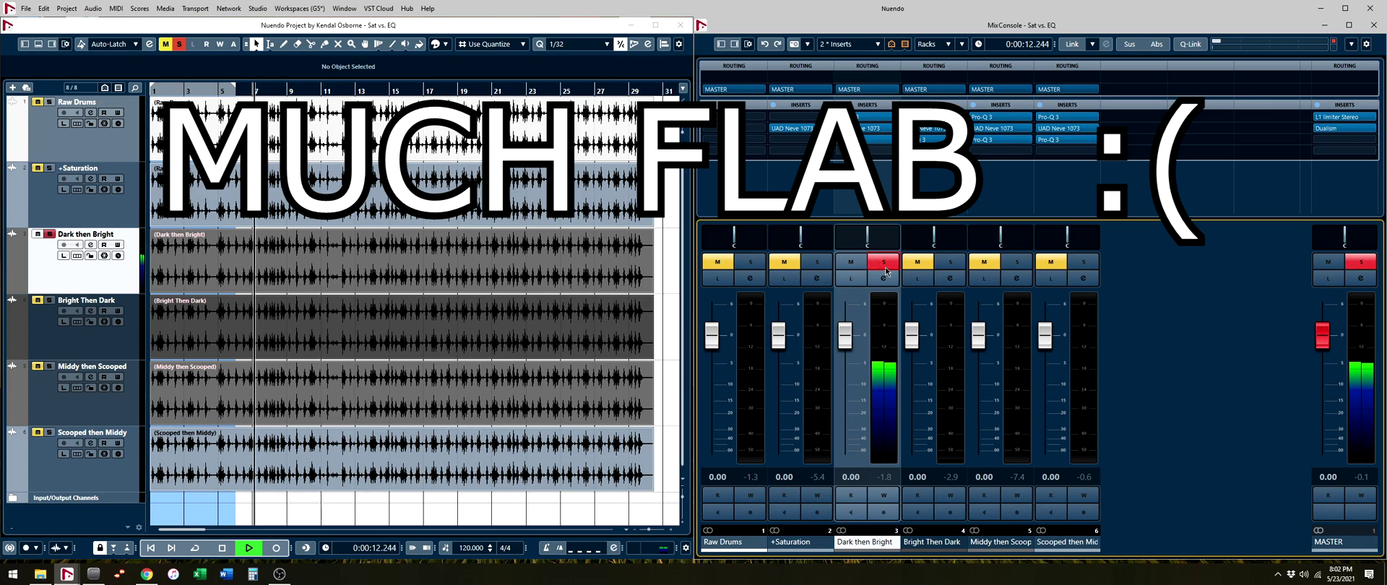
key(space)
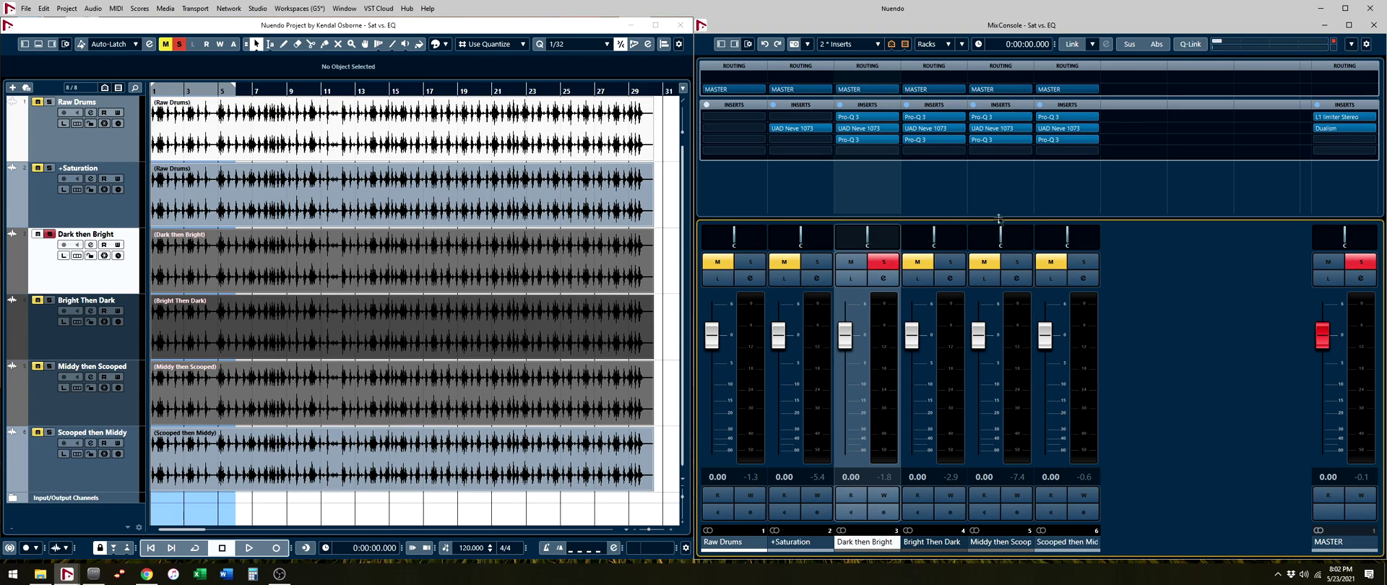
Solo Middy then Scooped and review its mid-boost pre-EQ, Neve 1073 and scoop post-EQ
click(1016, 263)
click(1000, 117)
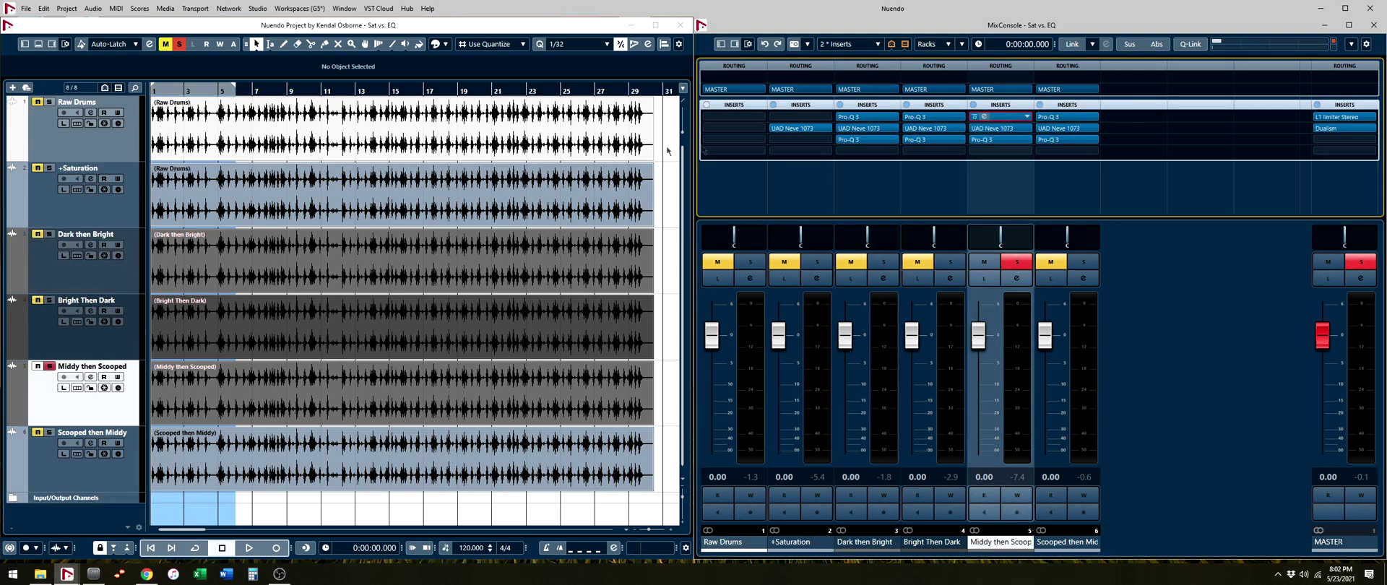
click(991, 129)
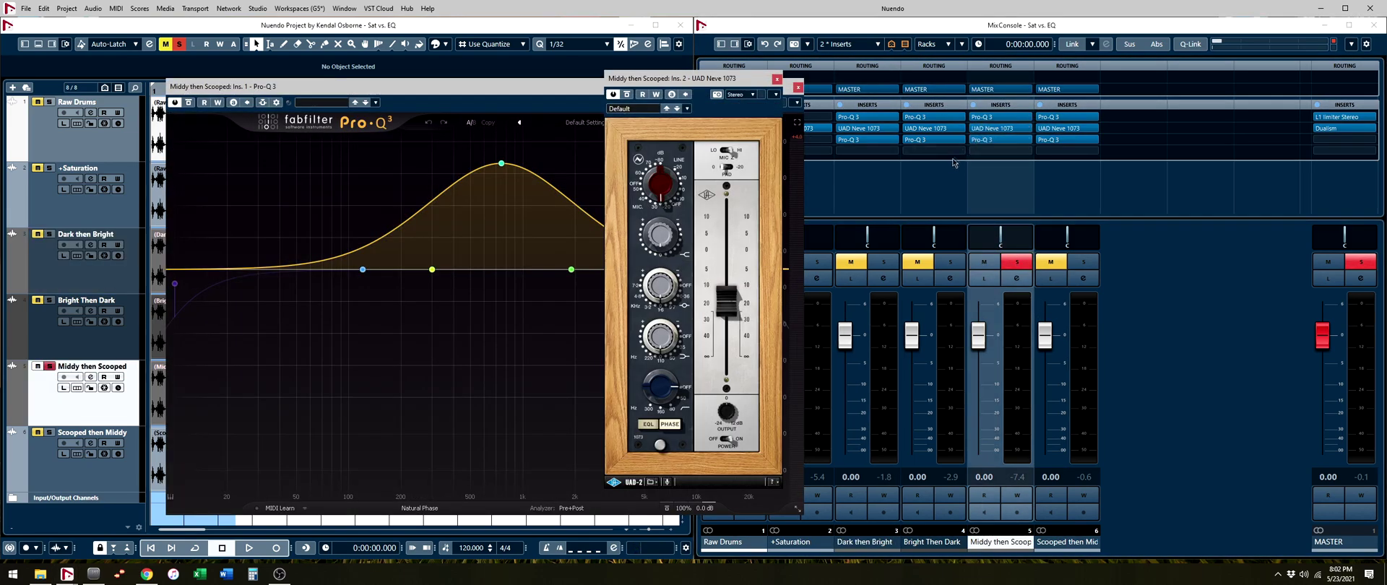
click(988, 139)
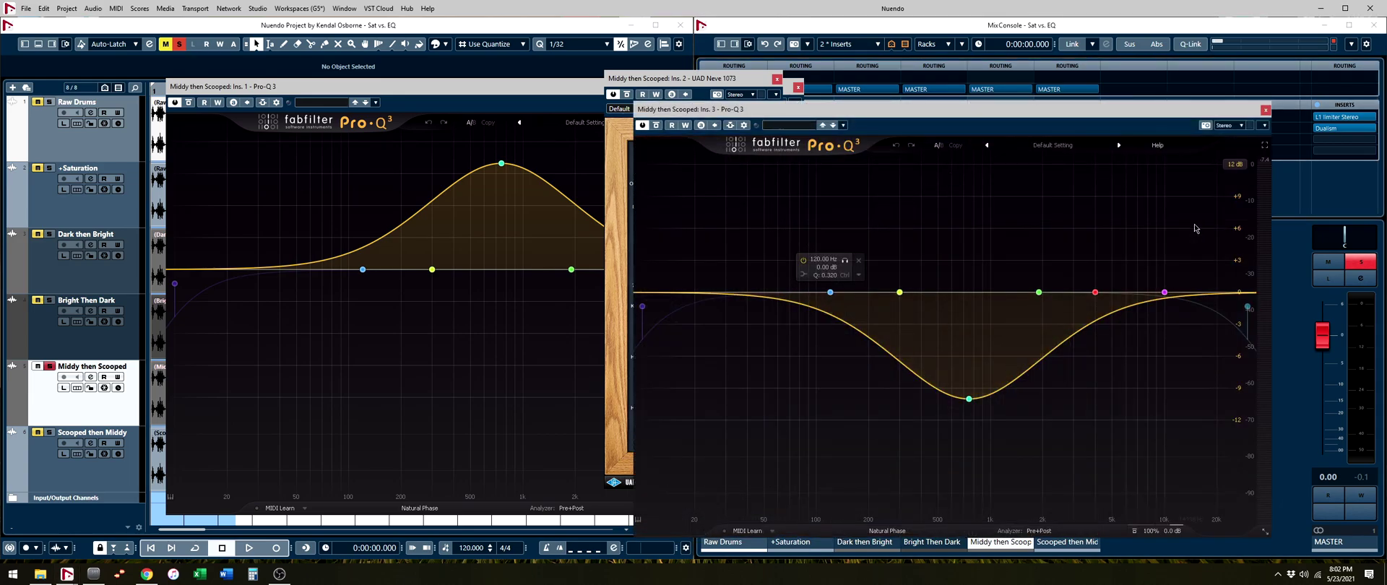
click(1266, 110)
Play Middy then Scooped against +Saturation, closing its plugin windows, and stop
key(space)
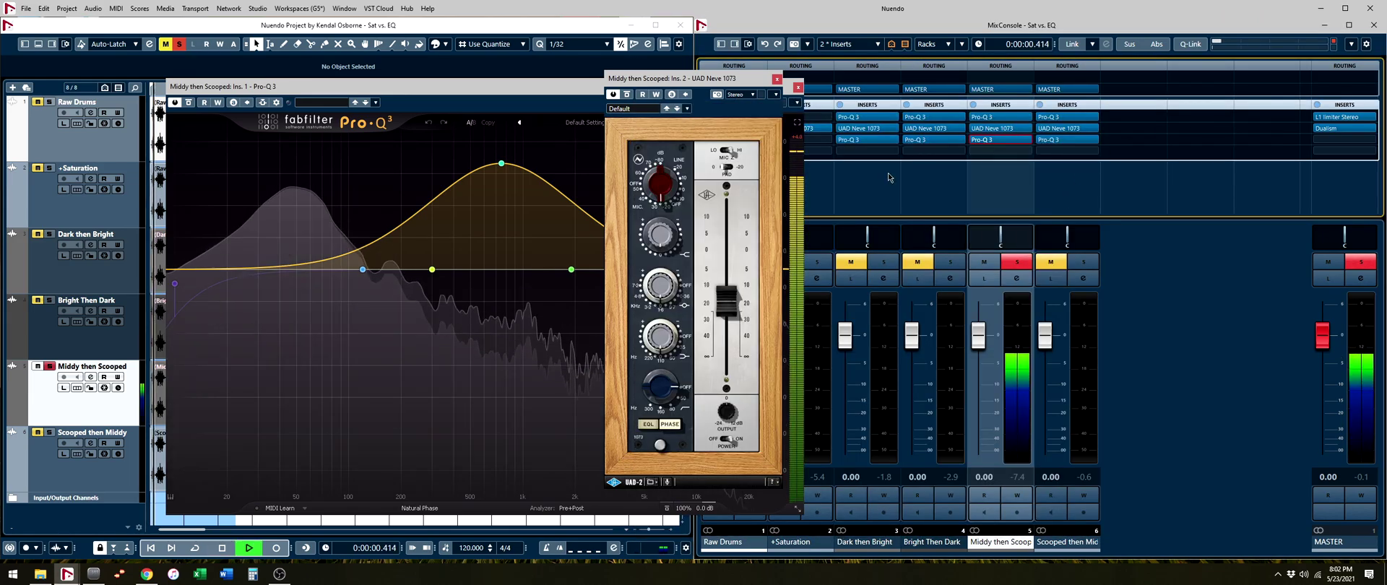
click(777, 78)
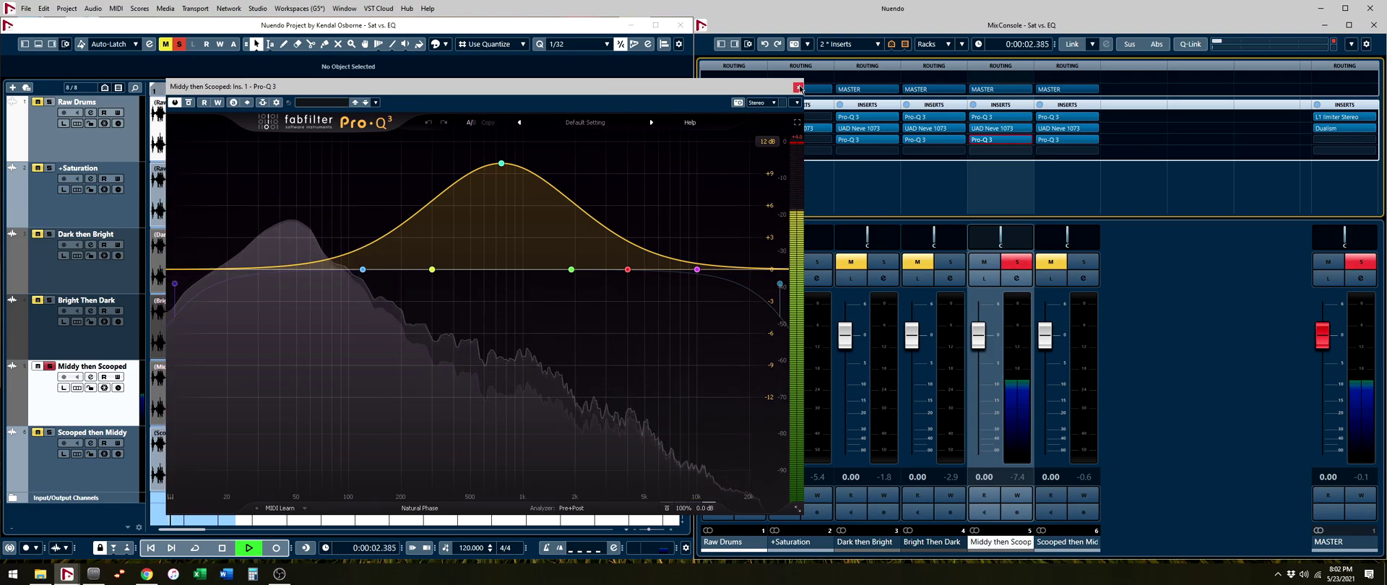
click(797, 87)
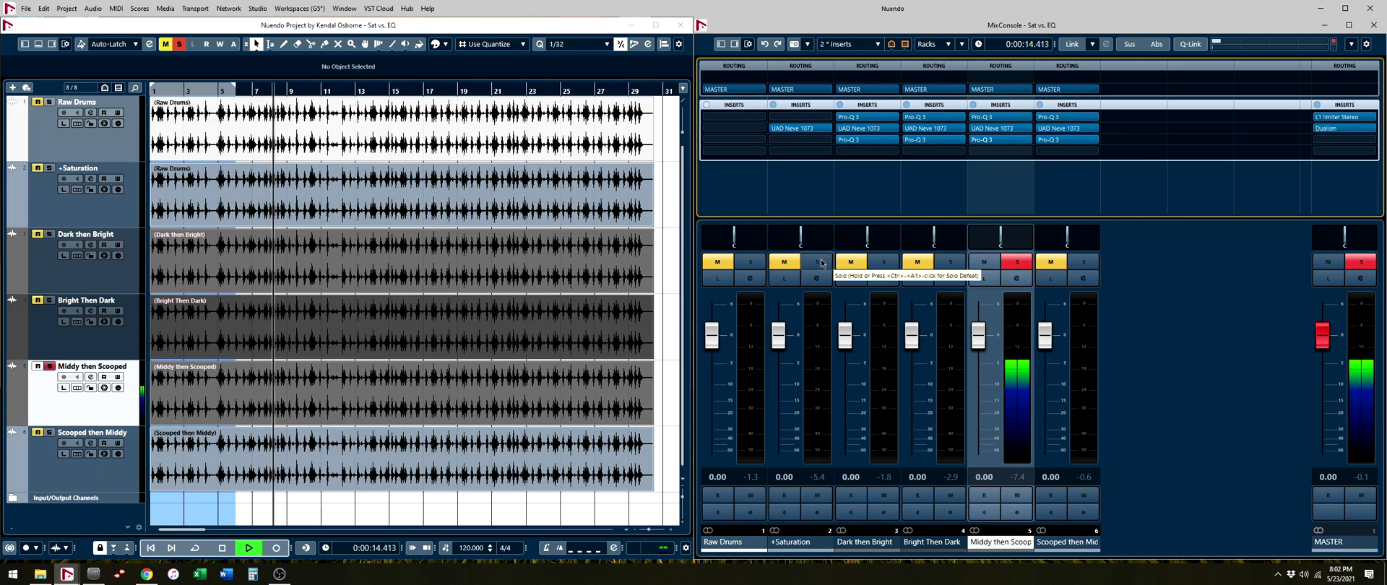
key(Up)
key(Up)
key(Up)
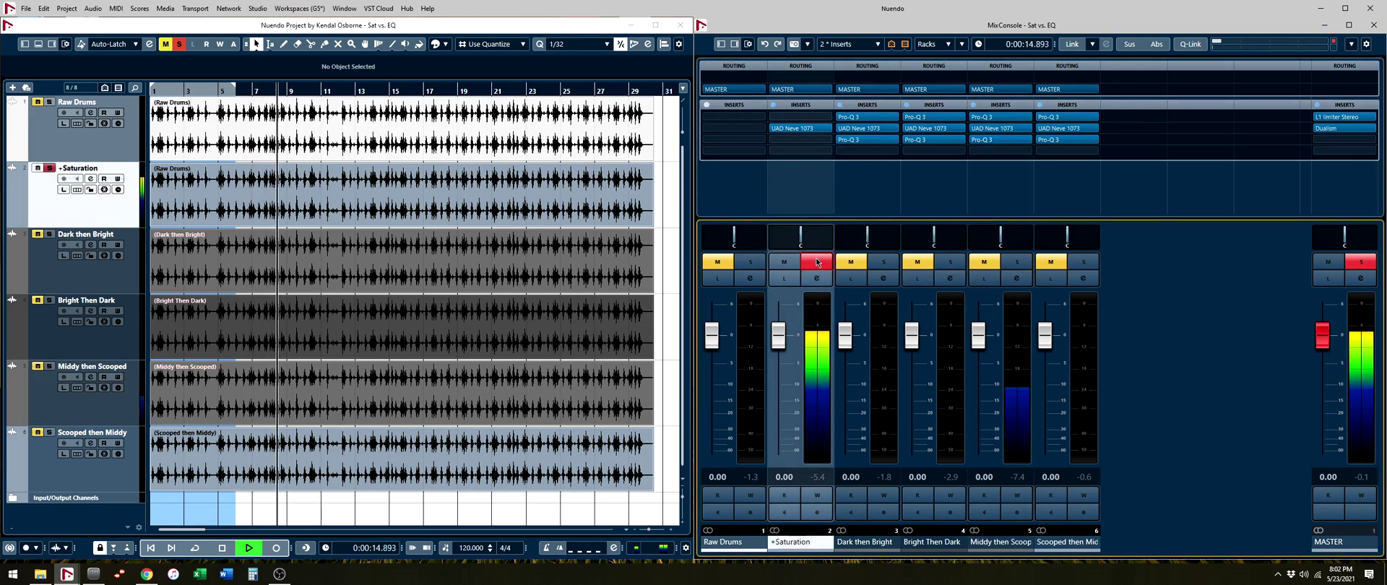
click(1015, 262)
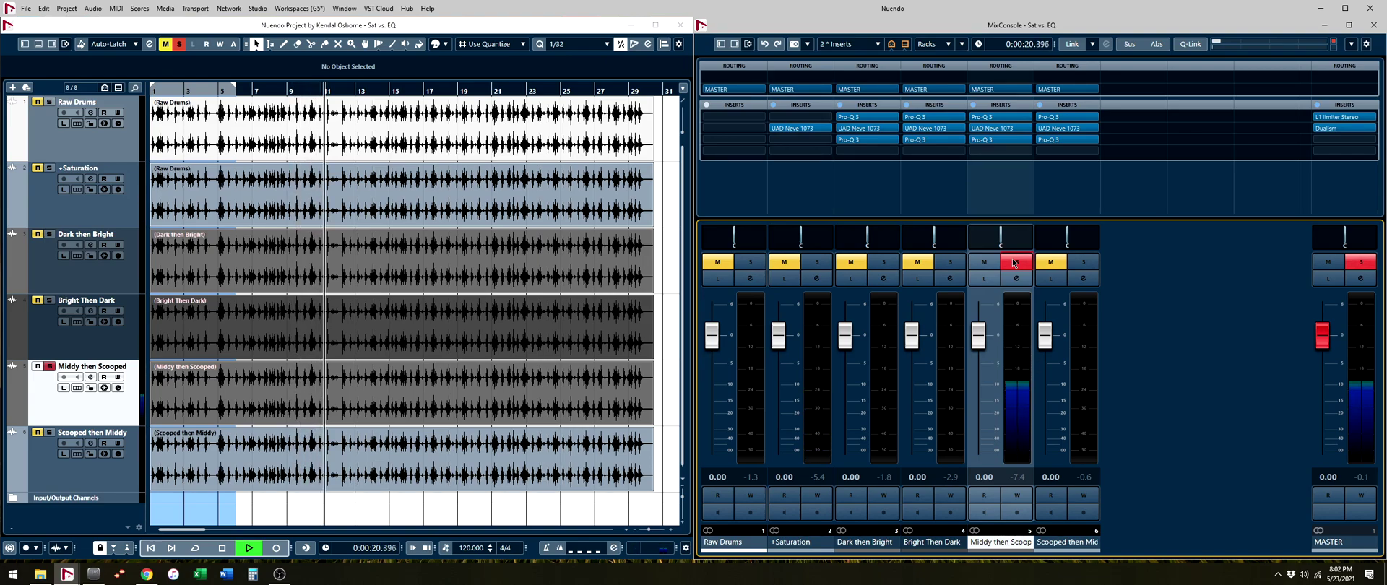
key(space)
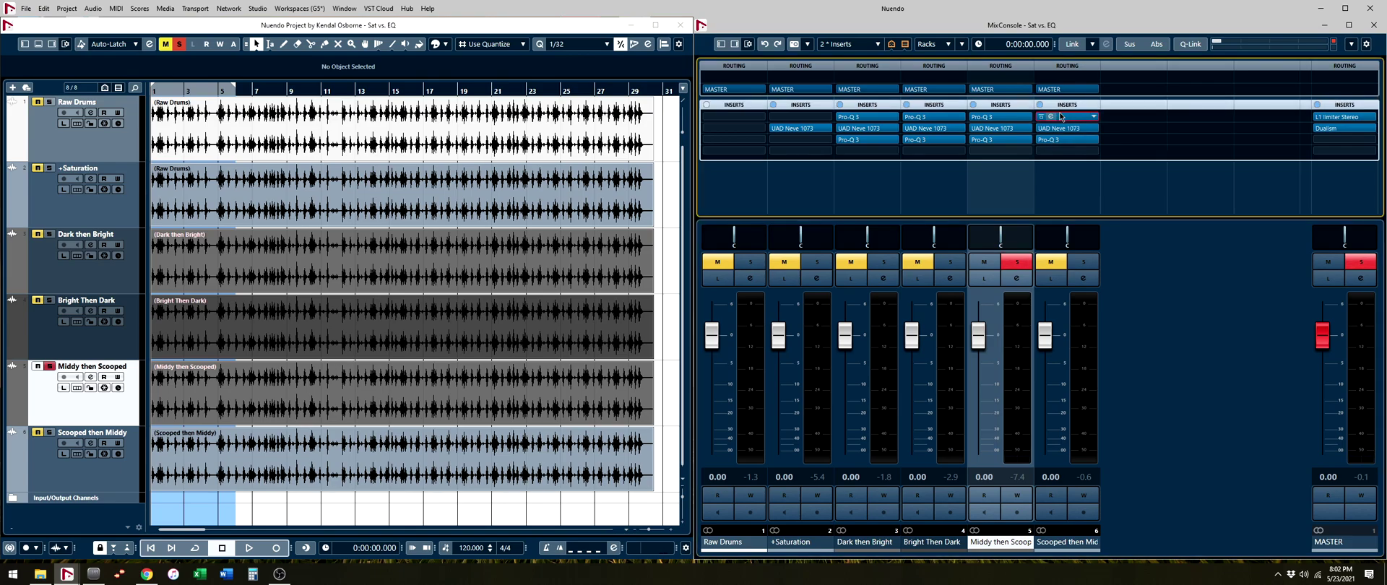
click(1061, 117)
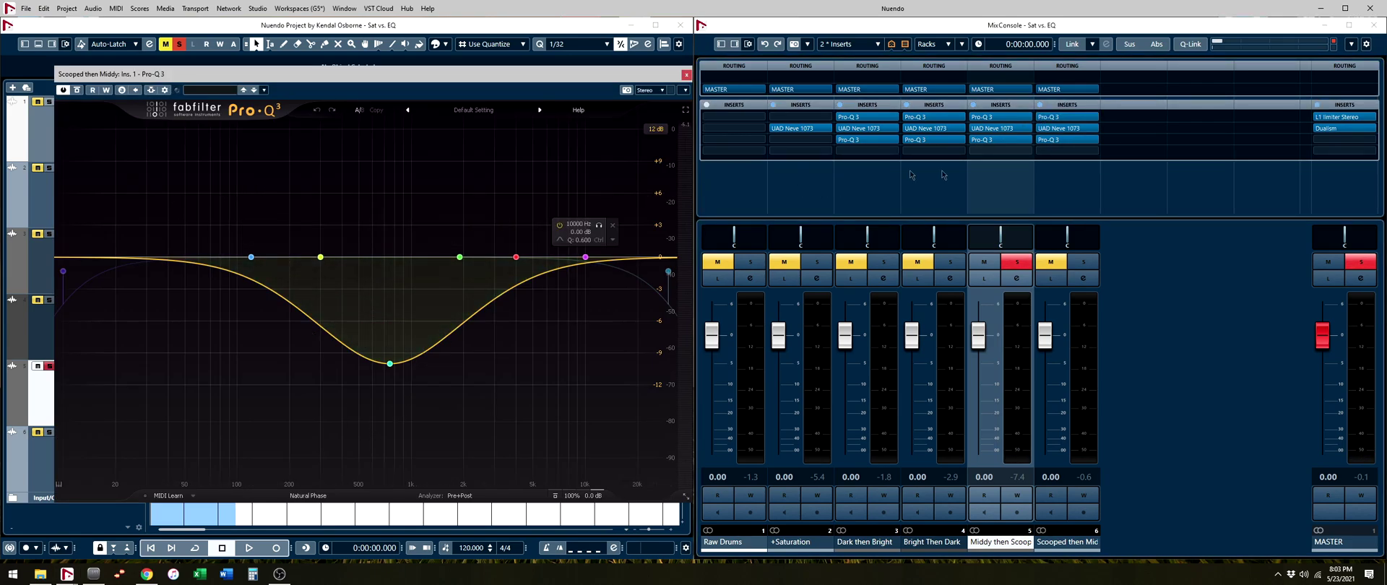
Check Scooped then Middy's scoop pre-EQ and post-EQ, then solo and play it
click(1069, 140)
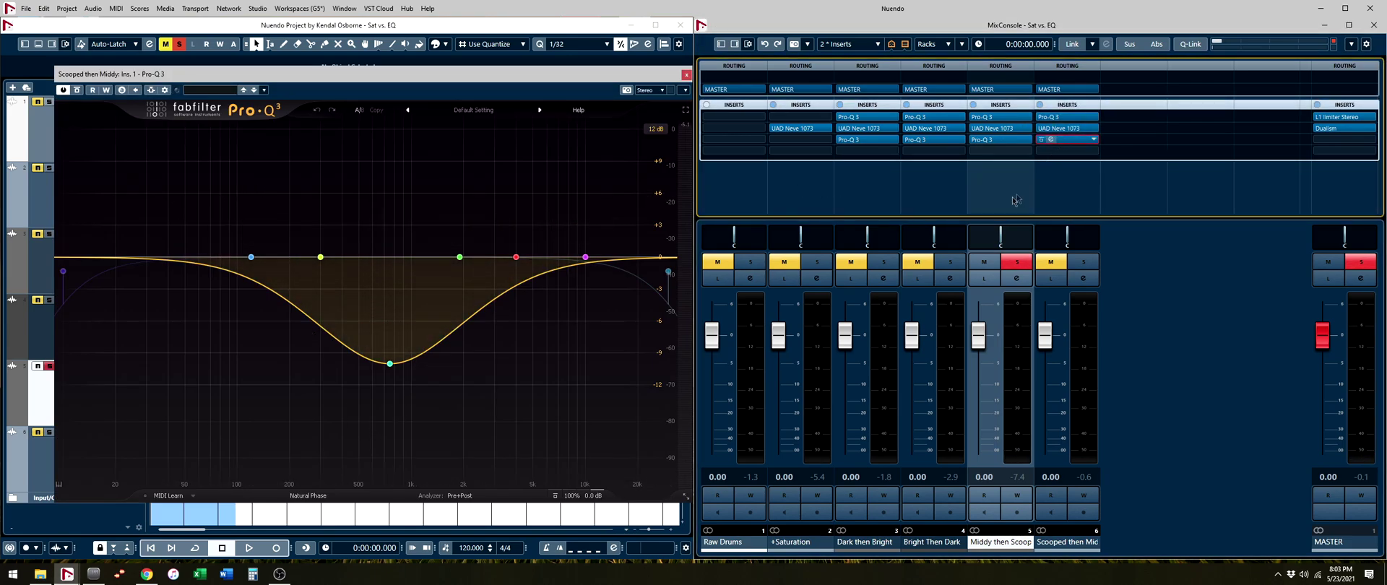
click(1006, 70)
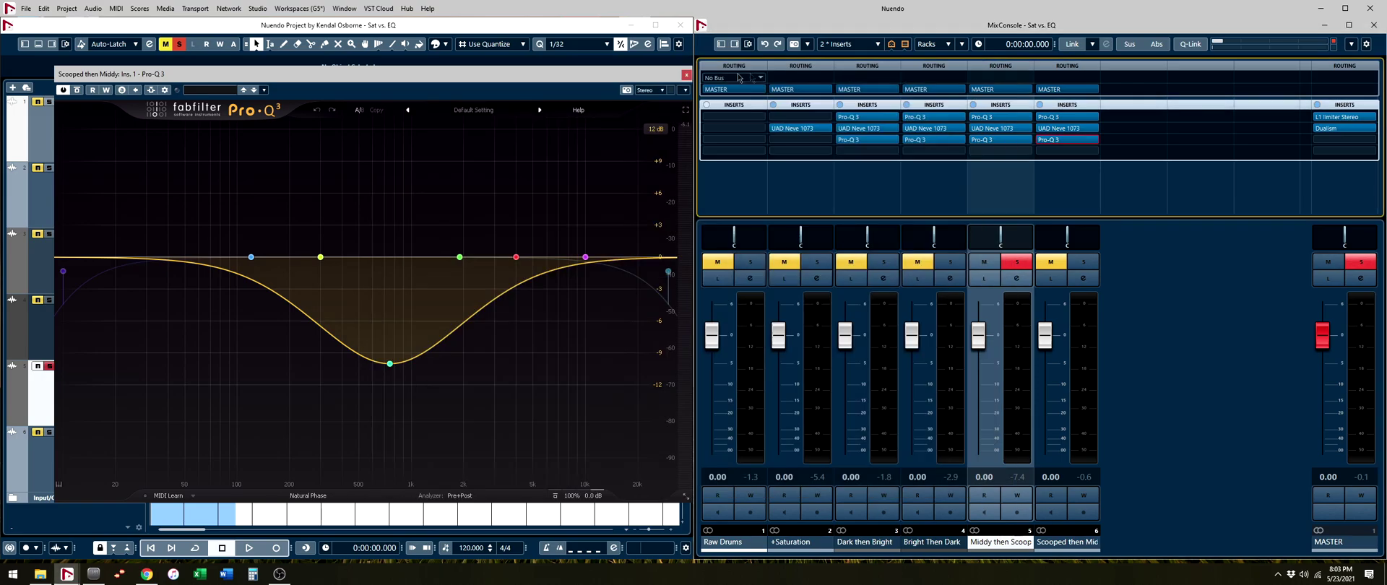
click(684, 75)
click(1084, 262)
key(space)
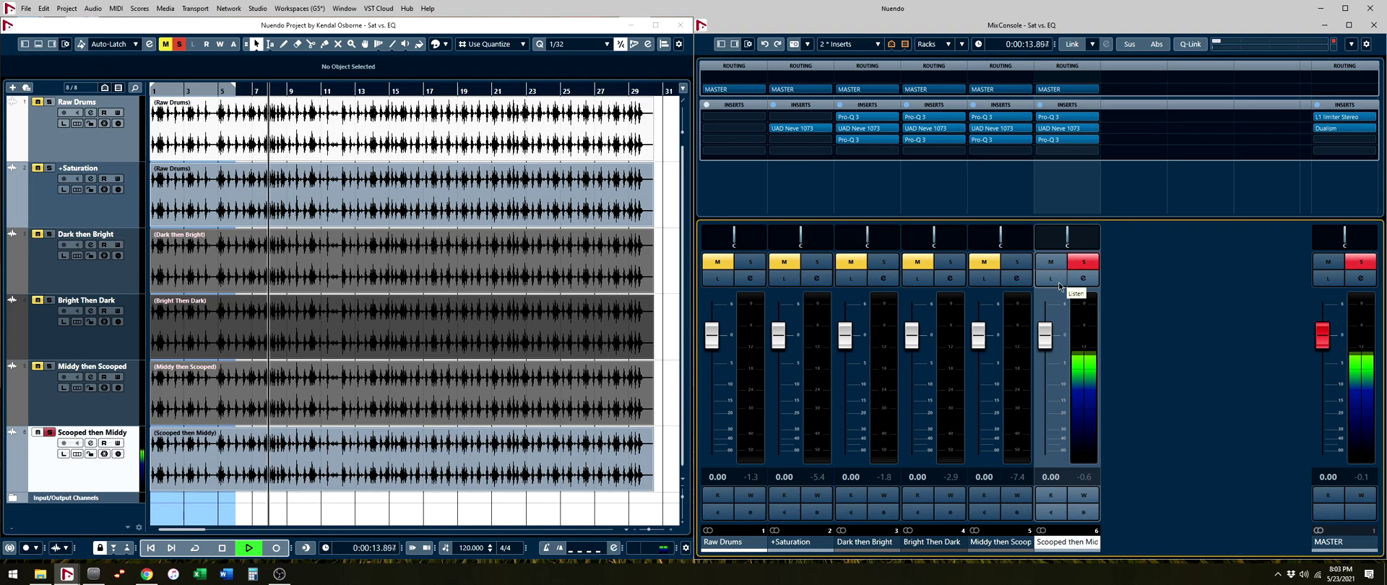
key(space)
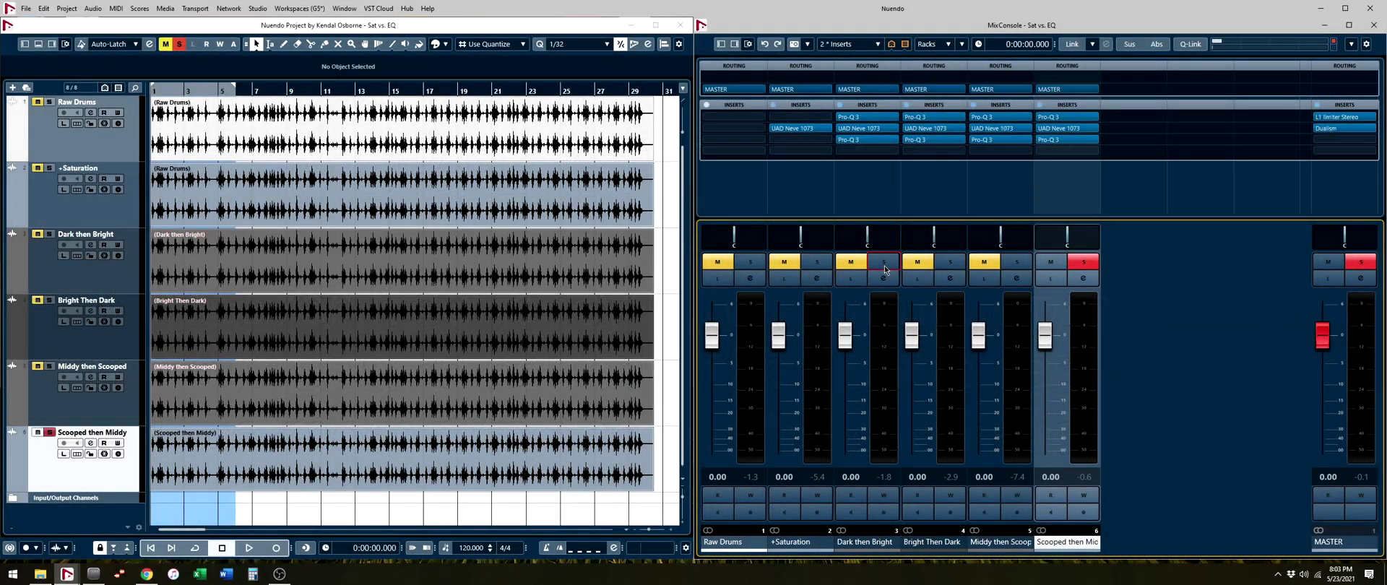
Solo Dark then Bright, view its downward-tilt pre-EQ, and play a pass
click(884, 266)
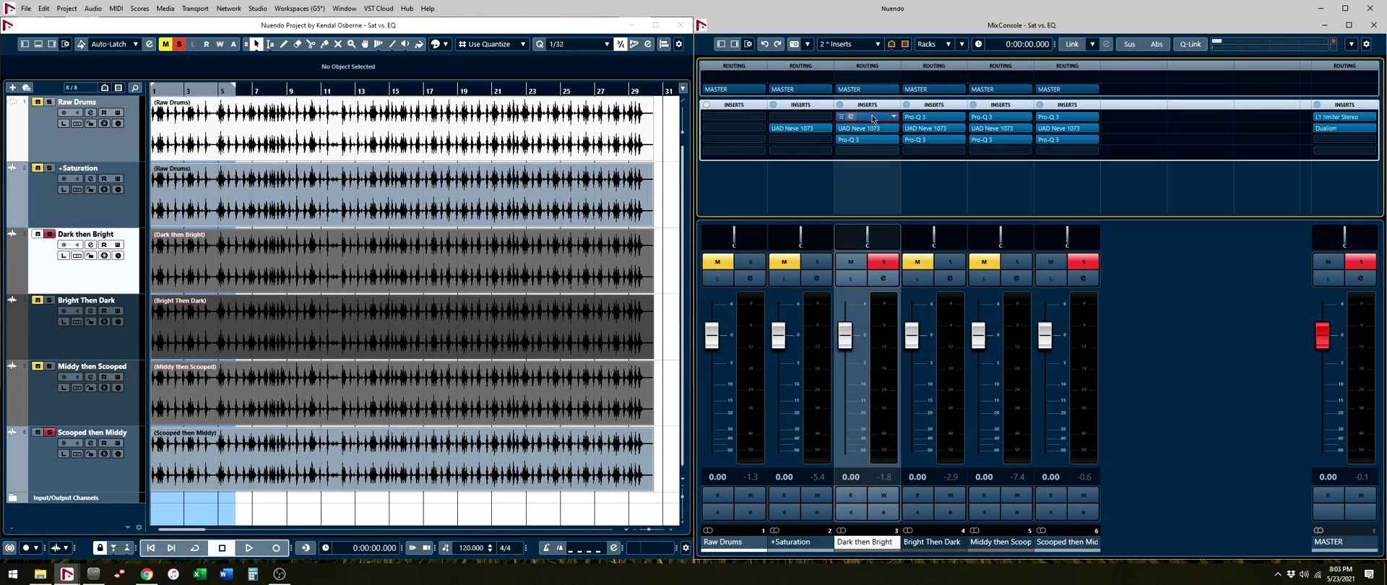
click(873, 117)
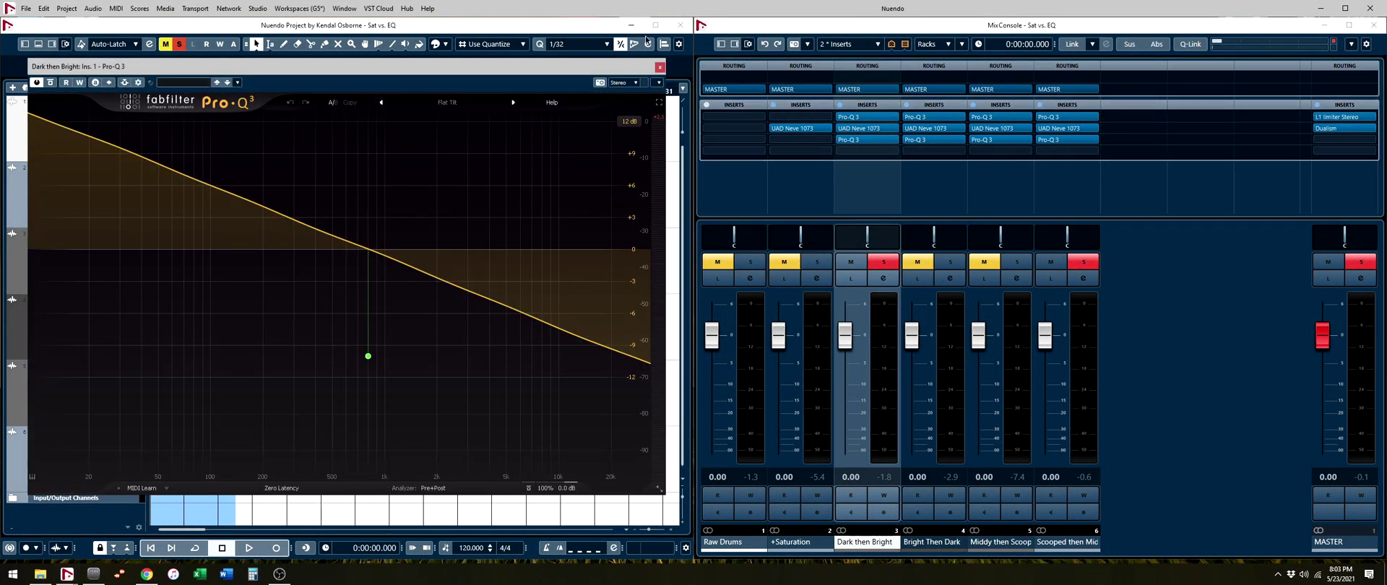
click(660, 68)
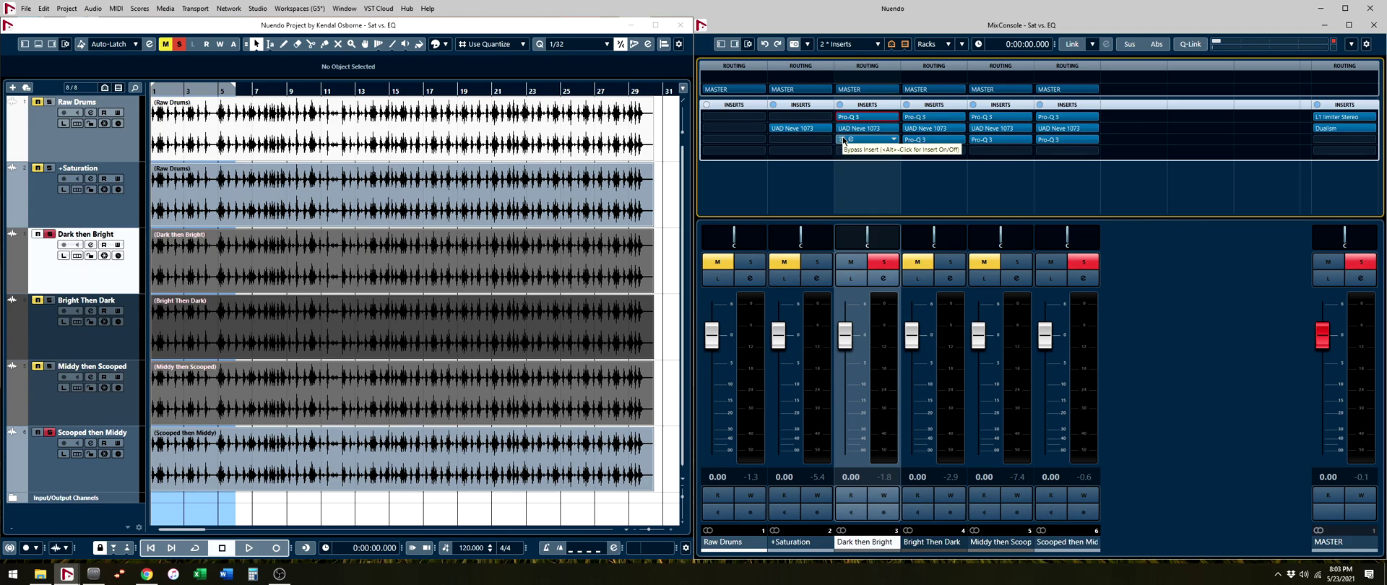
key(space)
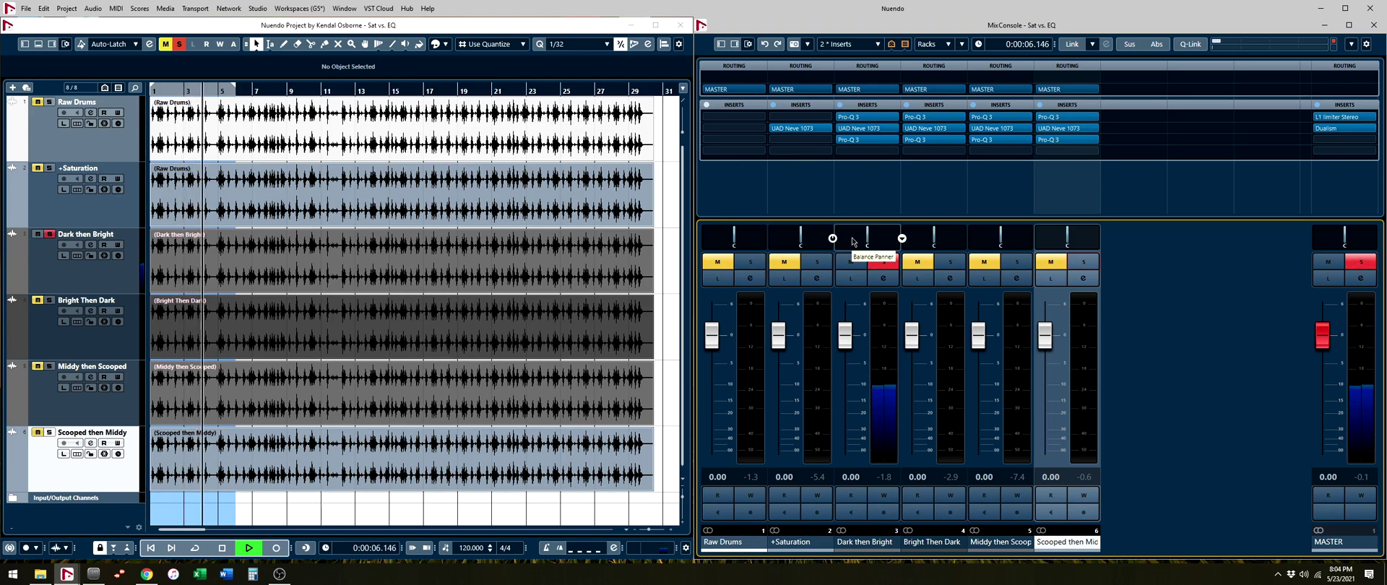
key(space)
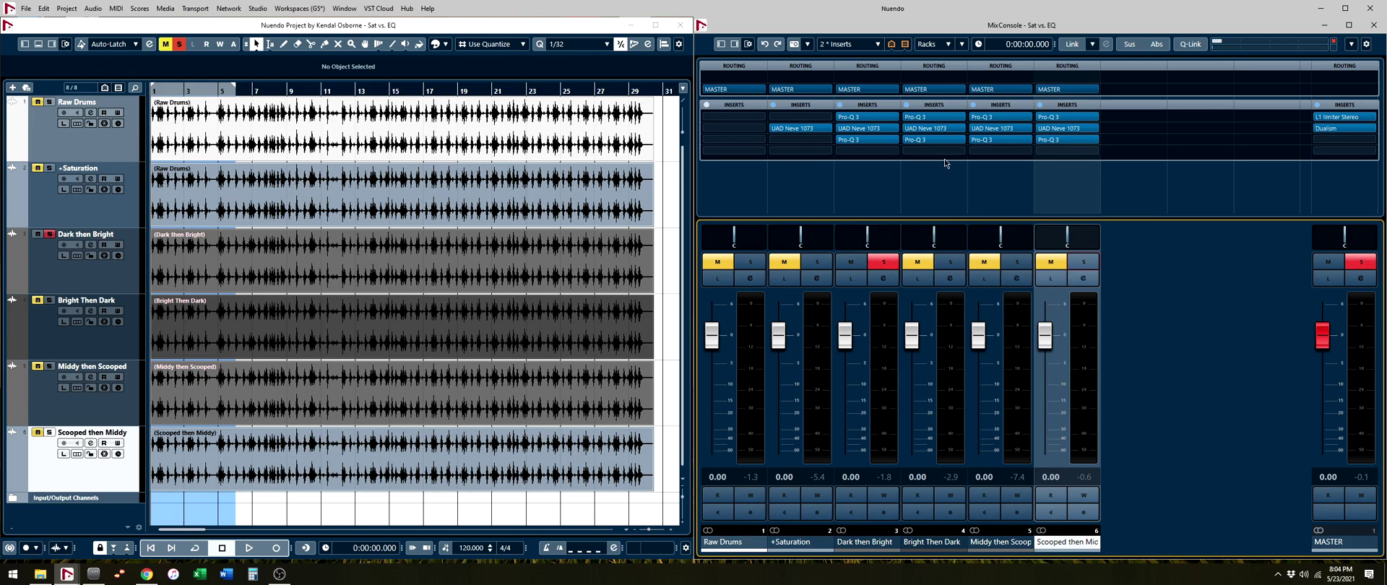
Review Bright Then Dark's upward-tilt pre-EQ, Neve 1073 and inverse post-EQ, then close them
click(929, 120)
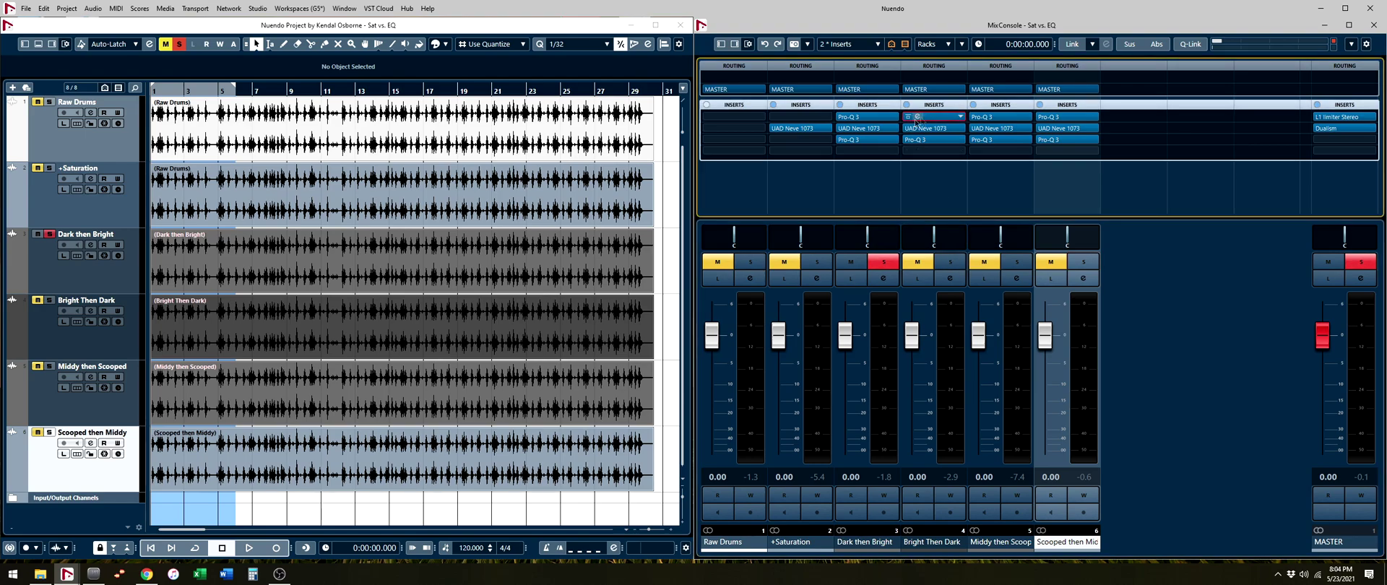
click(915, 130)
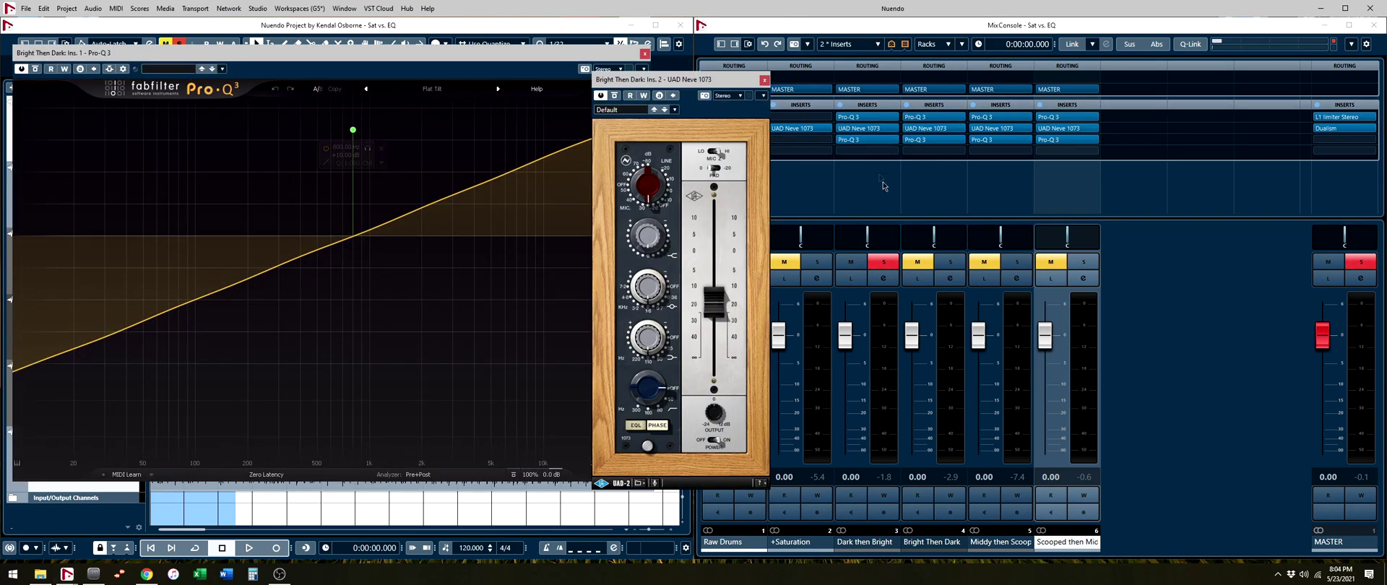
click(916, 139)
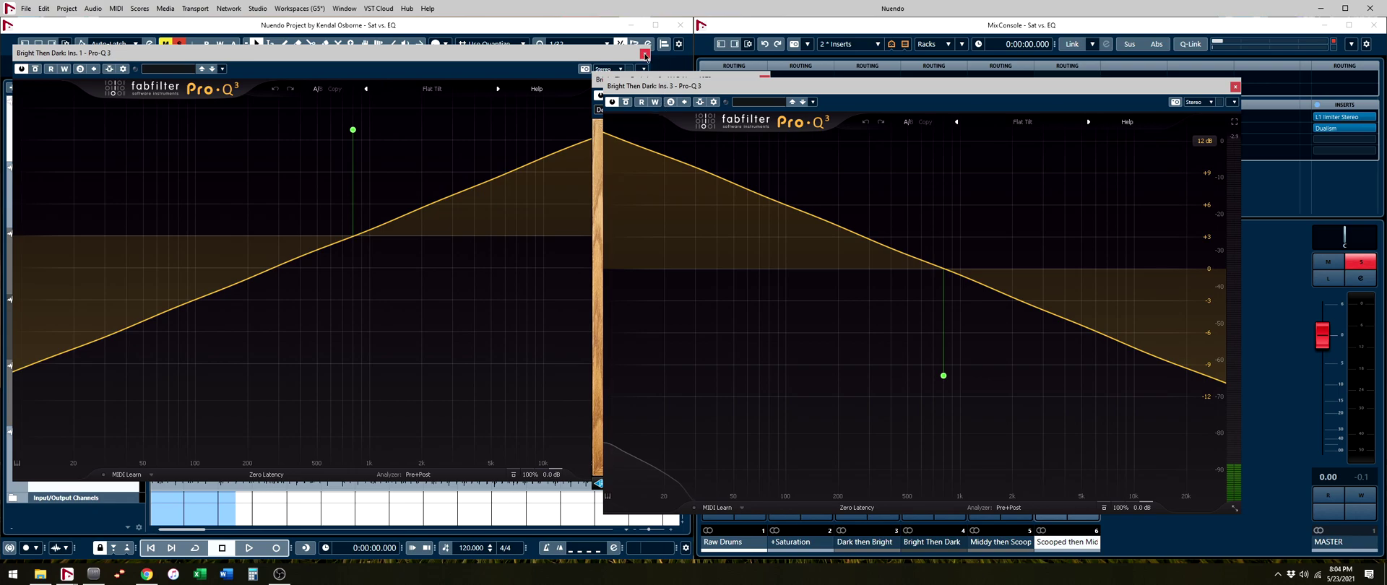
click(645, 54)
click(1235, 86)
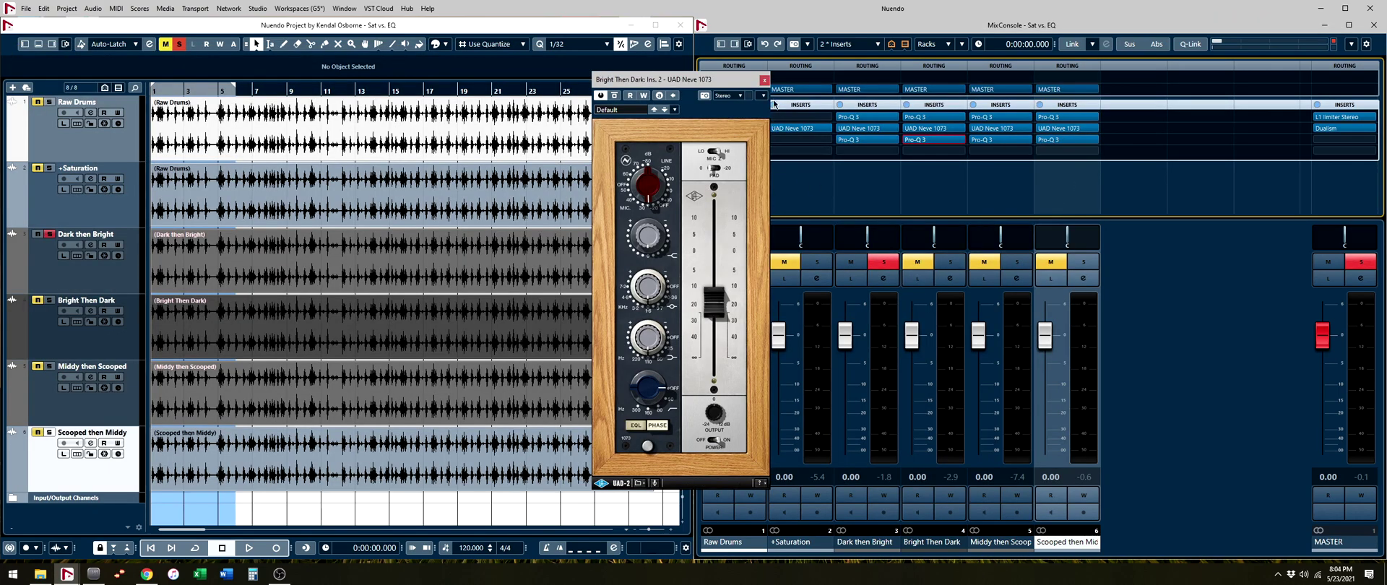
click(763, 81)
Solo Bright Then Dark and play it back
click(944, 271)
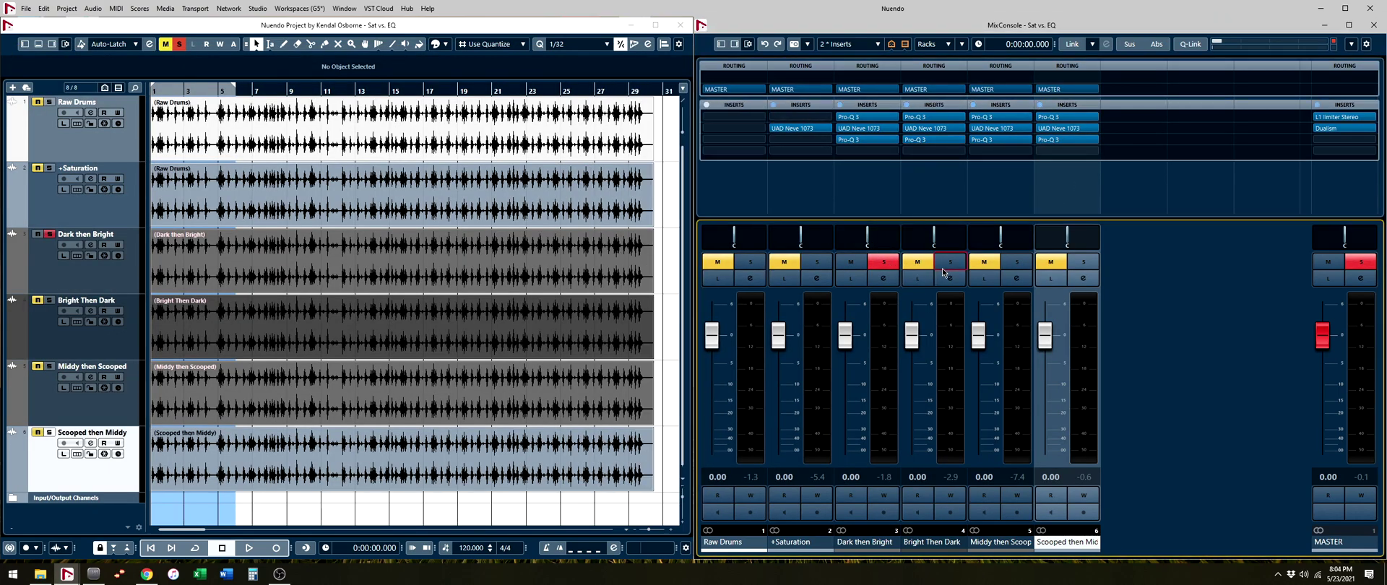
key(space)
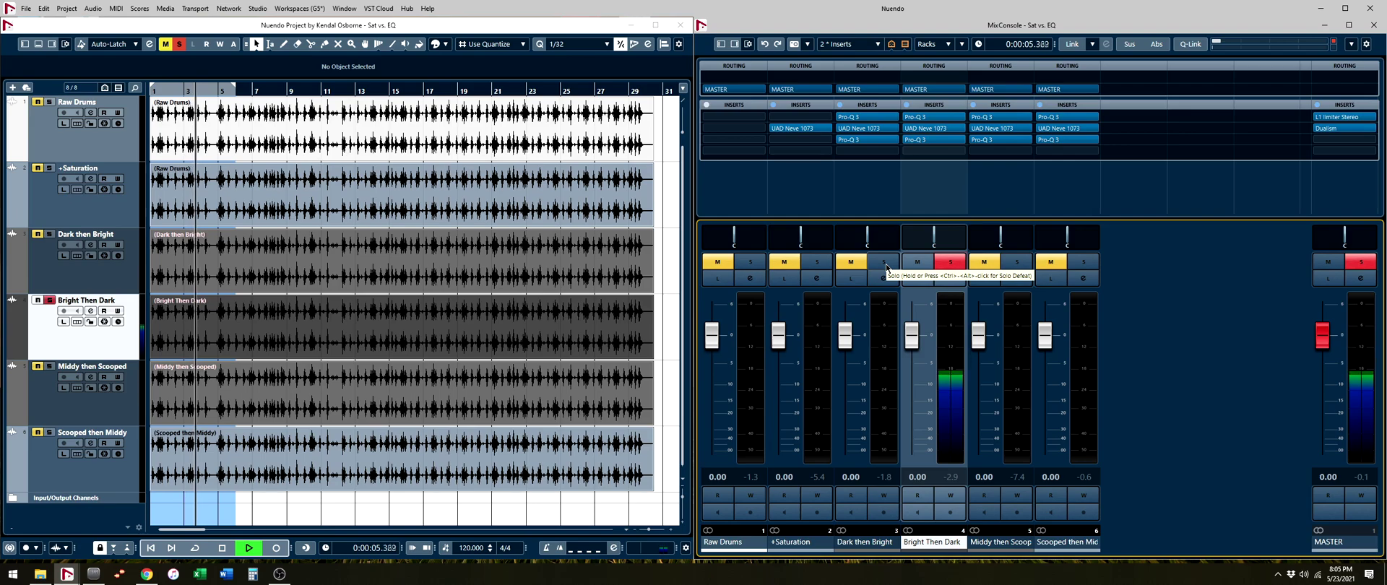
key(space)
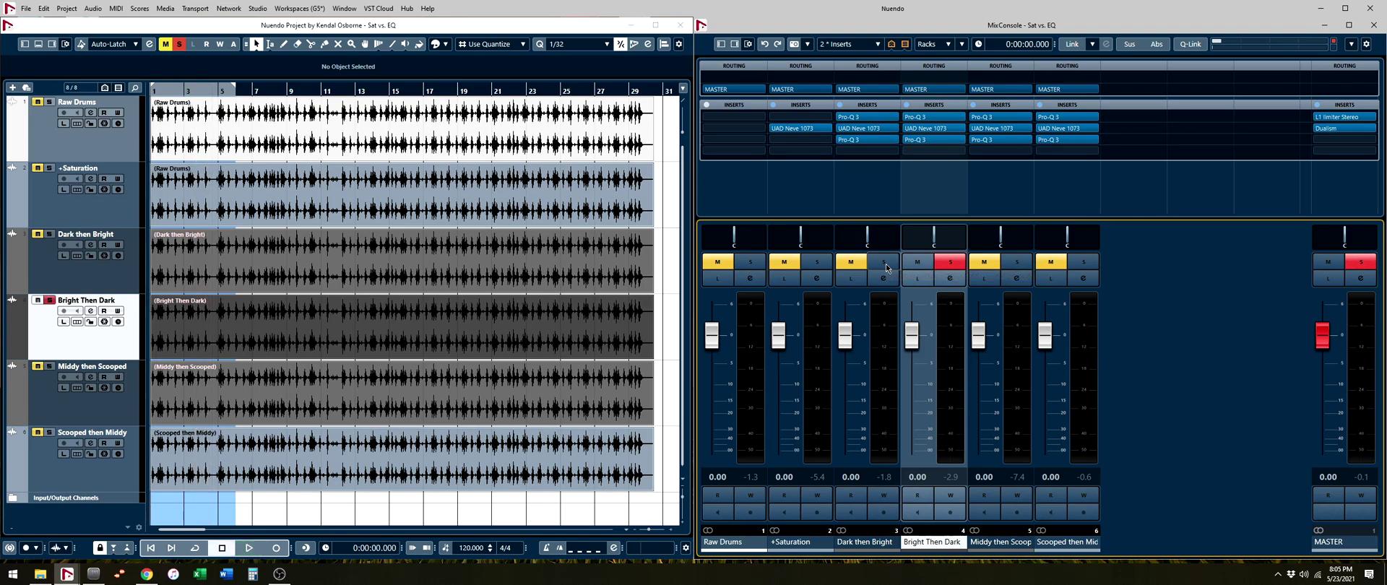